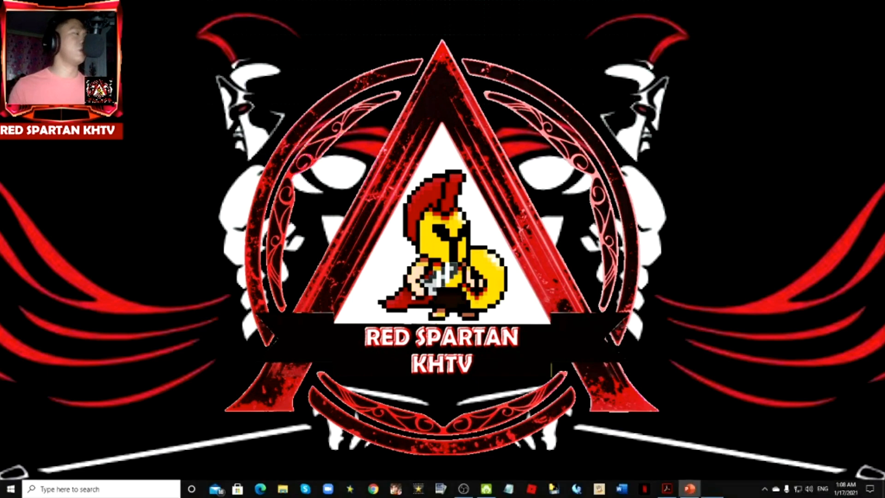
# Find Excel 2016 through the Start search, launch it, and create a blank workbook
pyautogui.click(1, 497)
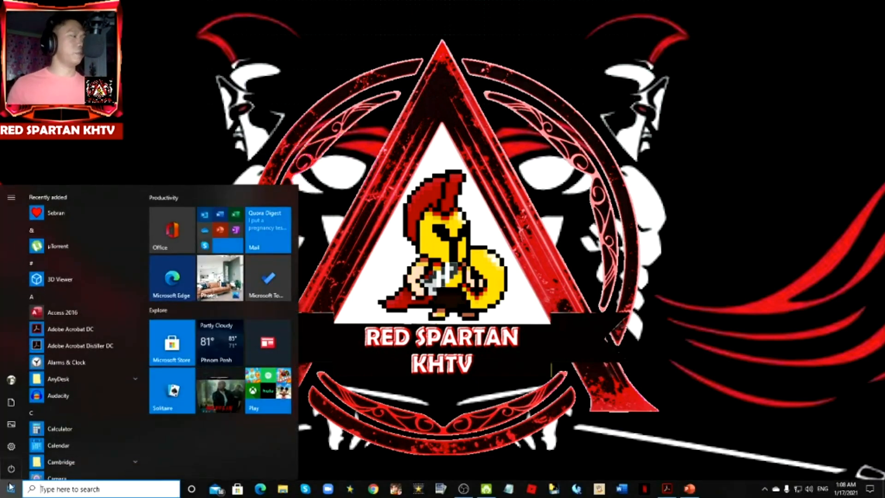
pyautogui.click(60, 487)
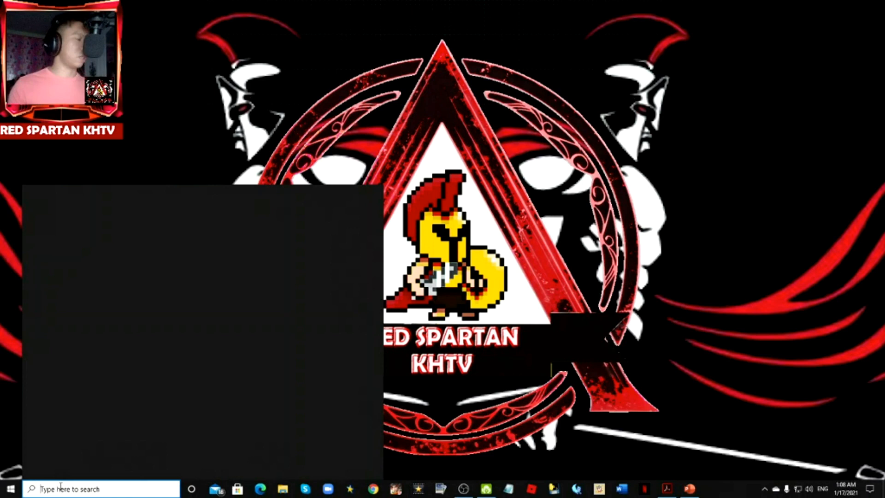
pyautogui.write('EXCEL')
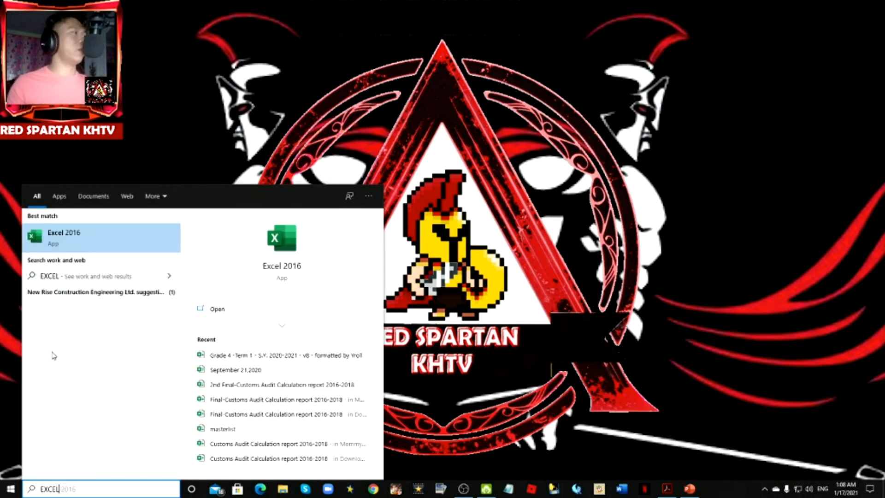
pyautogui.click(59, 243)
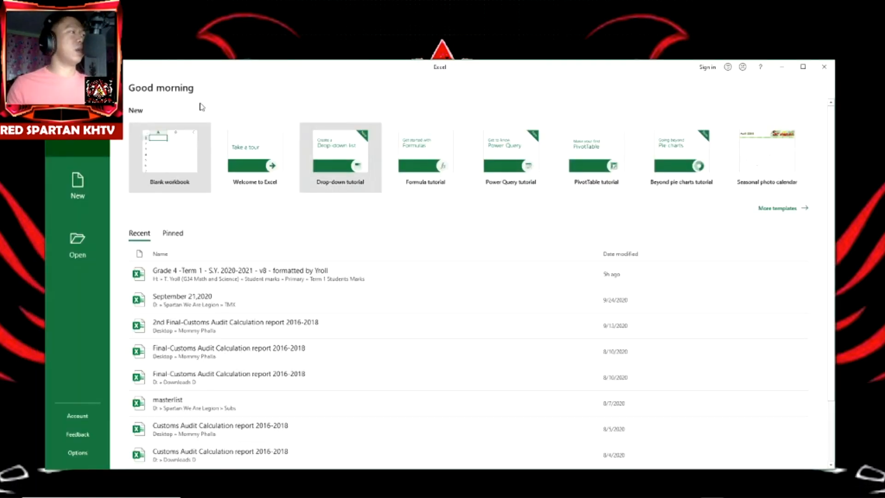
pyautogui.click(173, 159)
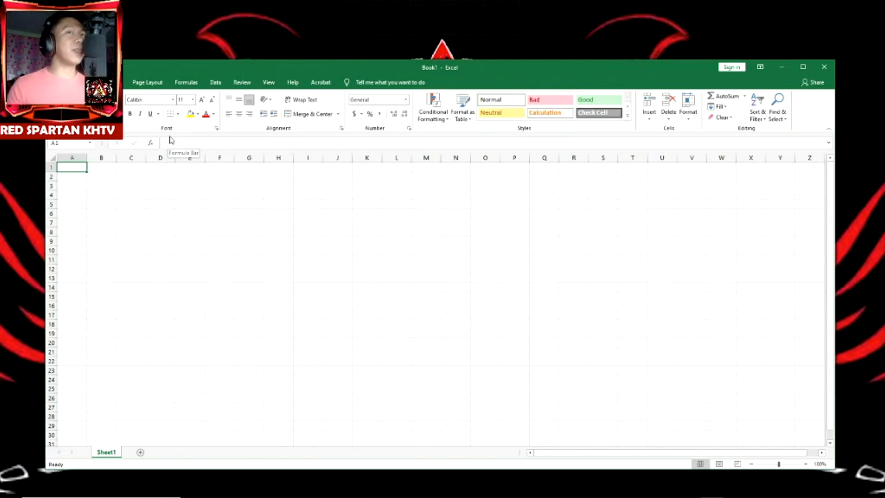
# Enter Name in A1 and Address in B1, and begin typing Age in C1
pyautogui.doubleClick(71, 166)
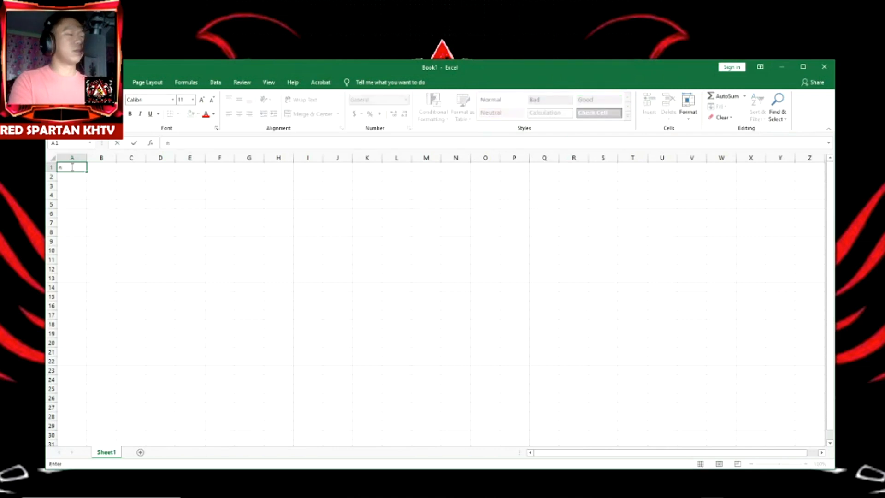
pyautogui.write('N')
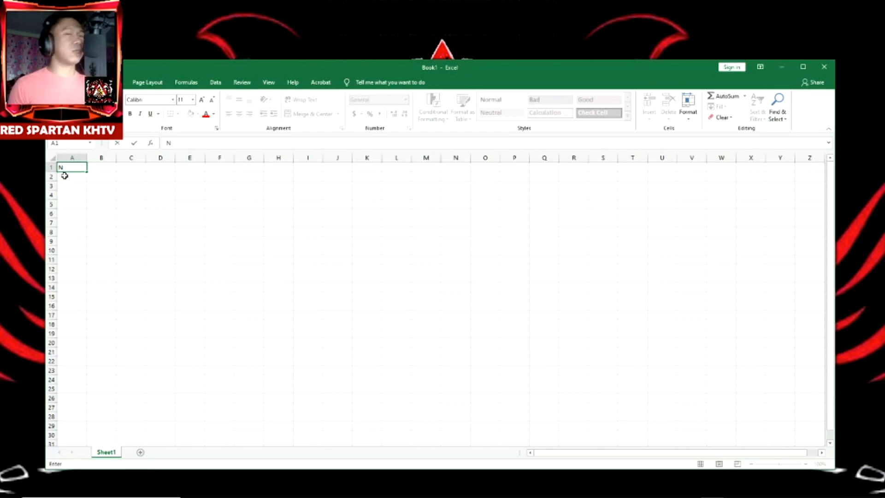
pyautogui.write('ame')
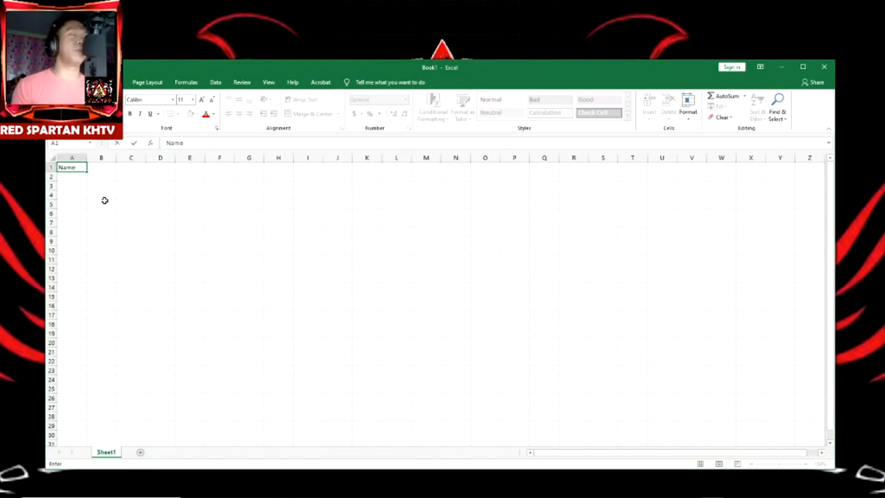
pyautogui.press('Tab')
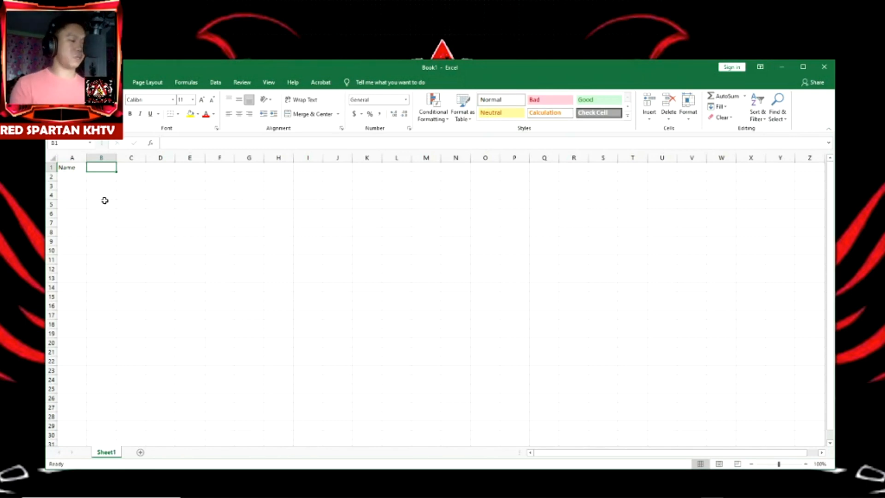
pyautogui.write('Ad')
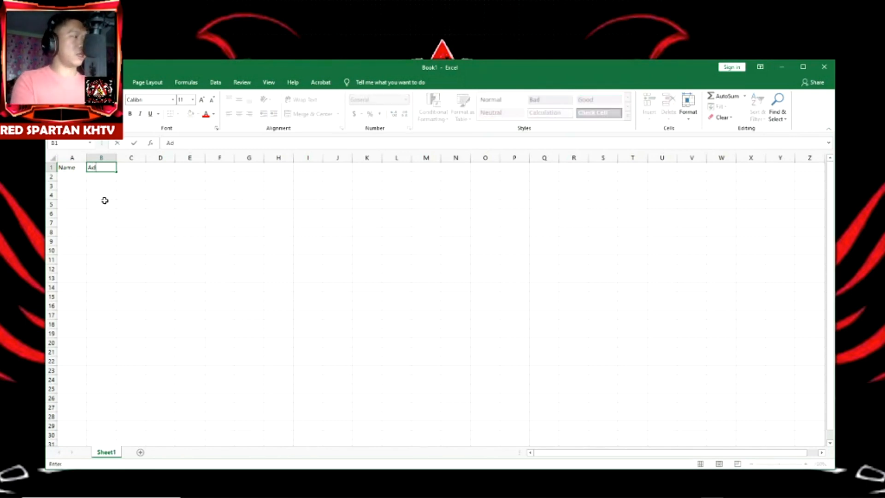
pyautogui.write('dress')
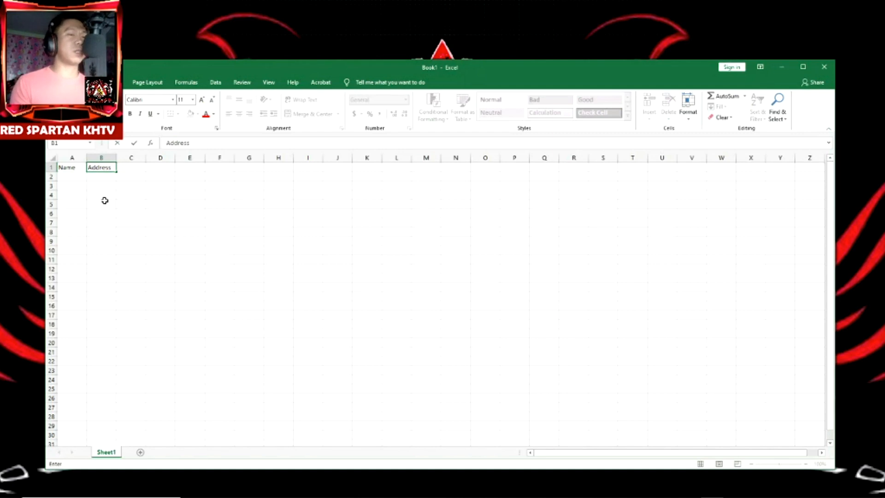
pyautogui.press('Tab')
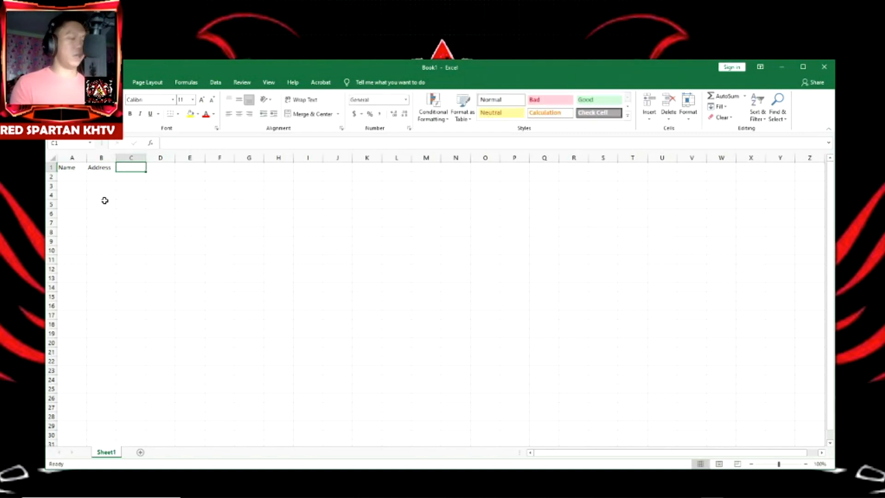
pyautogui.write('Ag')
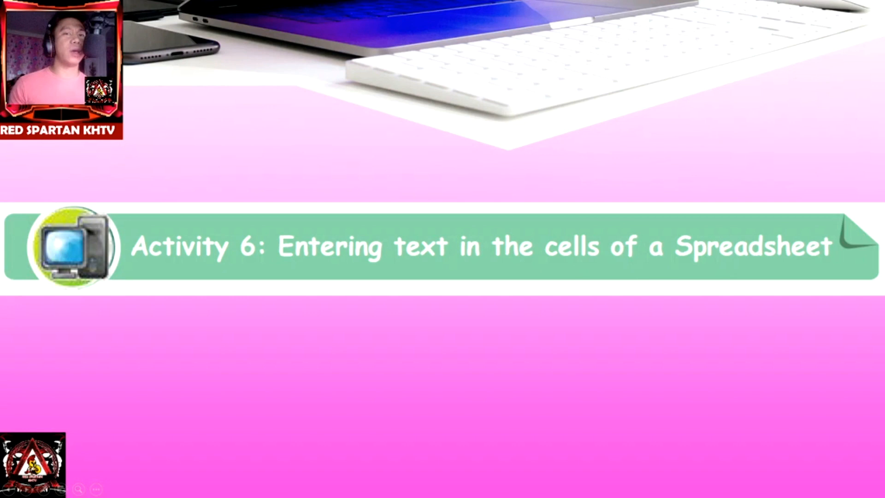
# Advance the slideshow to the Activity 7 slide on deleting text
pyautogui.click(845, 251)
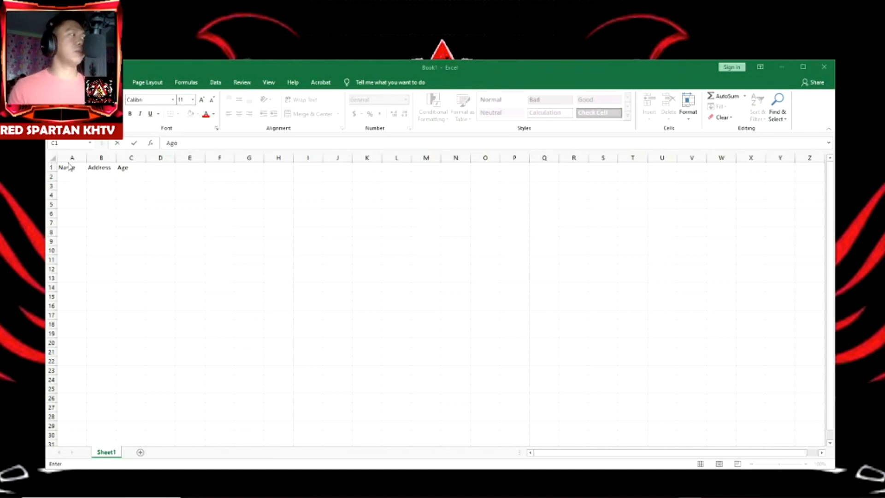
# Commit Age in C1, then delete the Address heading from B1
pyautogui.click(101, 169)
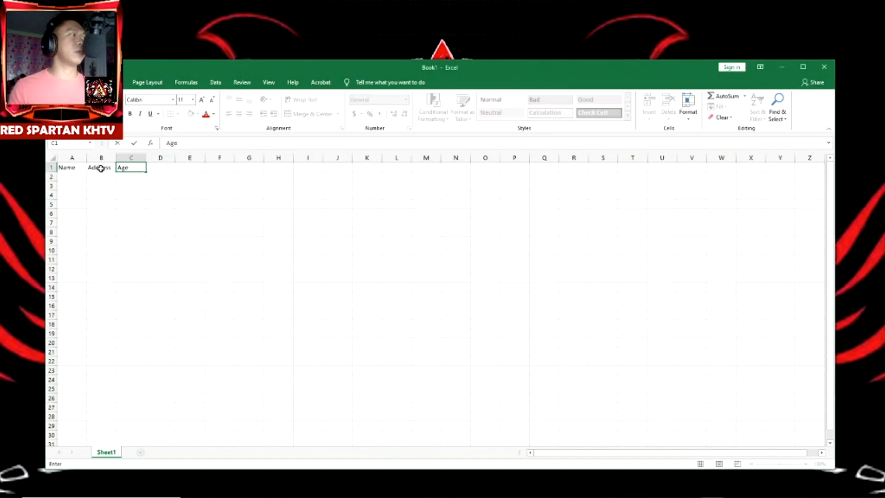
pyautogui.click(102, 169)
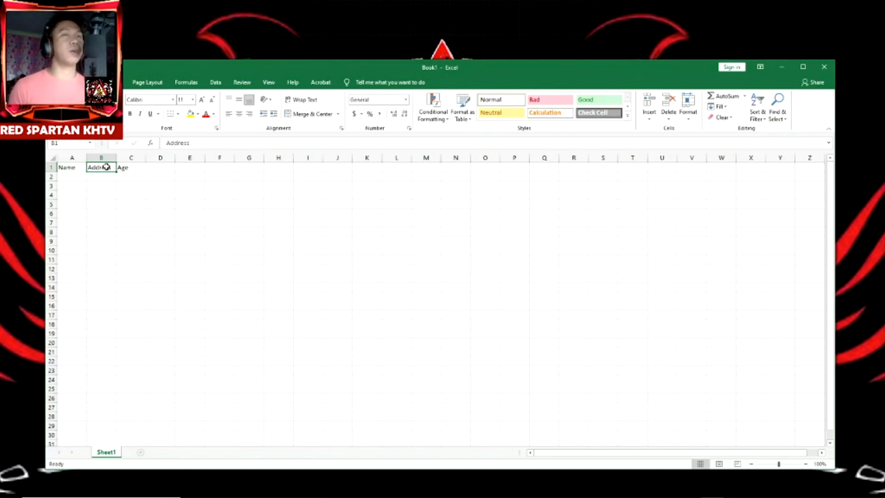
pyautogui.press('Delete')
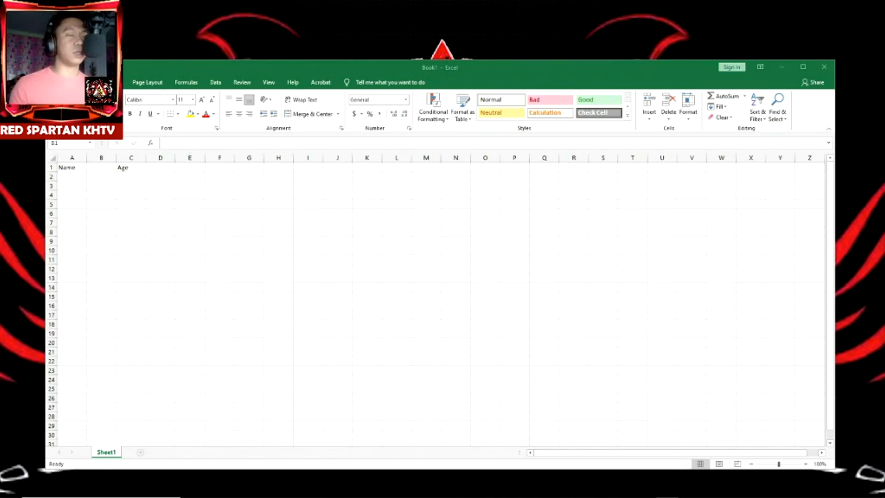
# Overwrite the Name heading in A1 with NAME in capitals
pyautogui.click(65, 167)
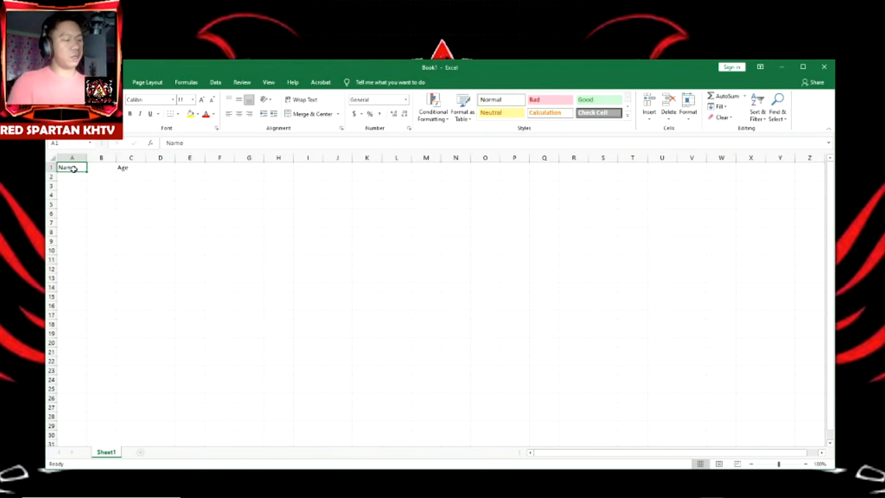
pyautogui.write('NA')
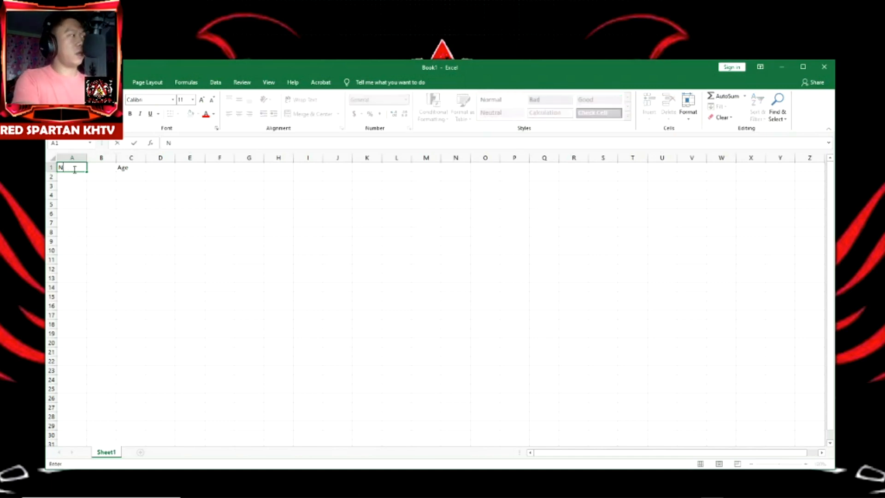
pyautogui.write('ME')
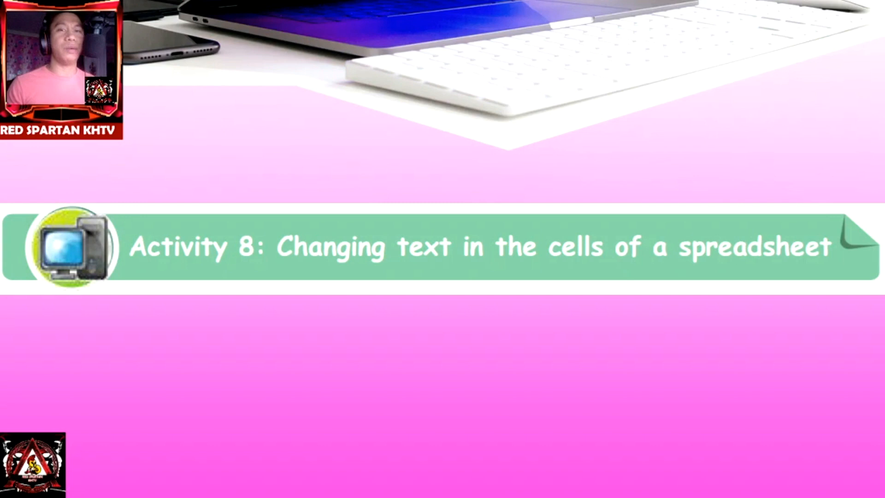
# Move the slideshow to the Activity 9 slide on creating a simple spreadsheet
pyautogui.press('Right')
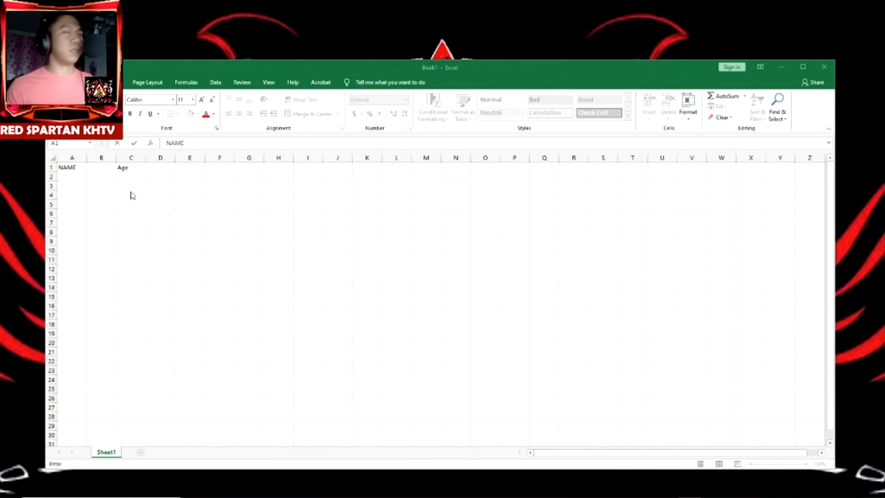
# Replace the old Age heading so B1 reads AGE and C1 reads ADDRESS
pyautogui.click(95, 168)
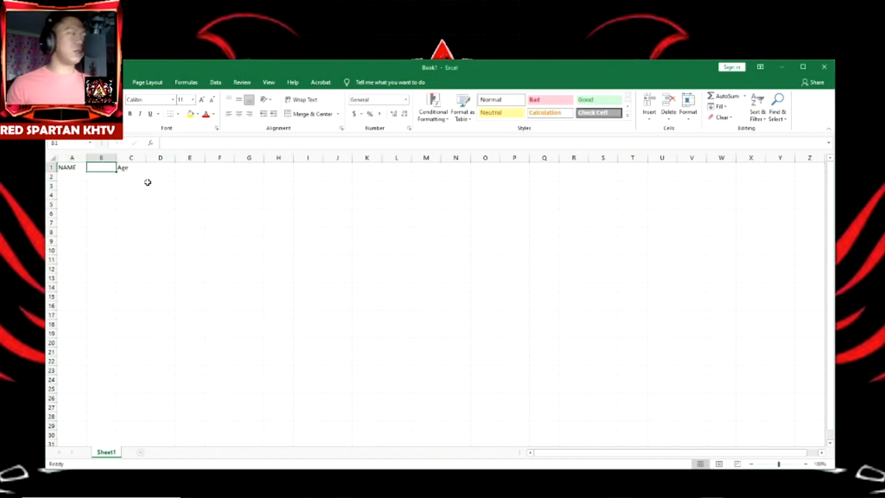
pyautogui.press('Right')
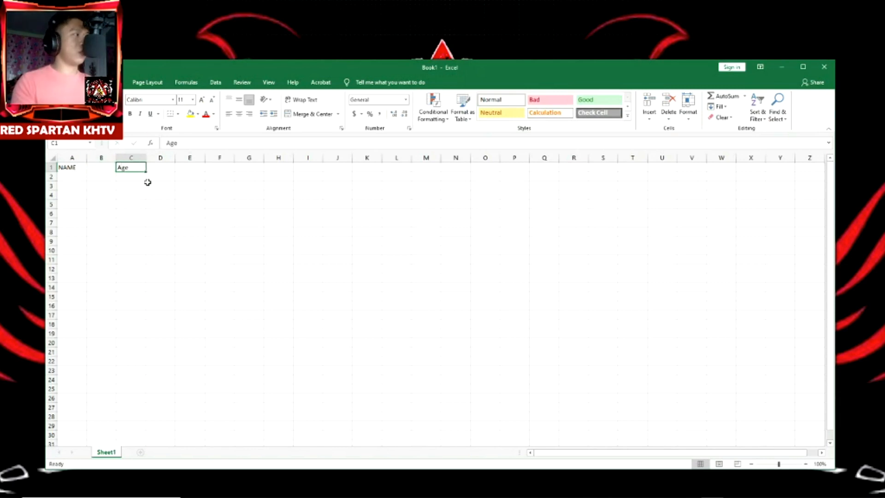
pyautogui.press('BackSpace')
pyautogui.press('Left')
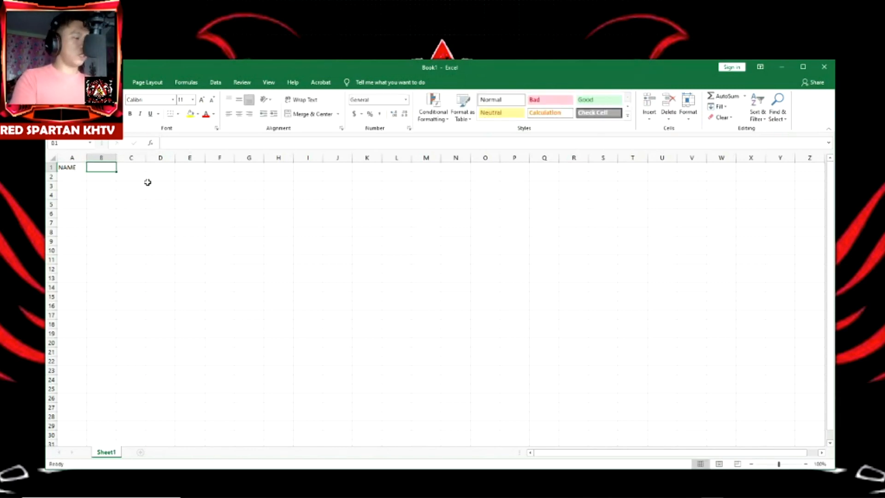
pyautogui.write('AGE')
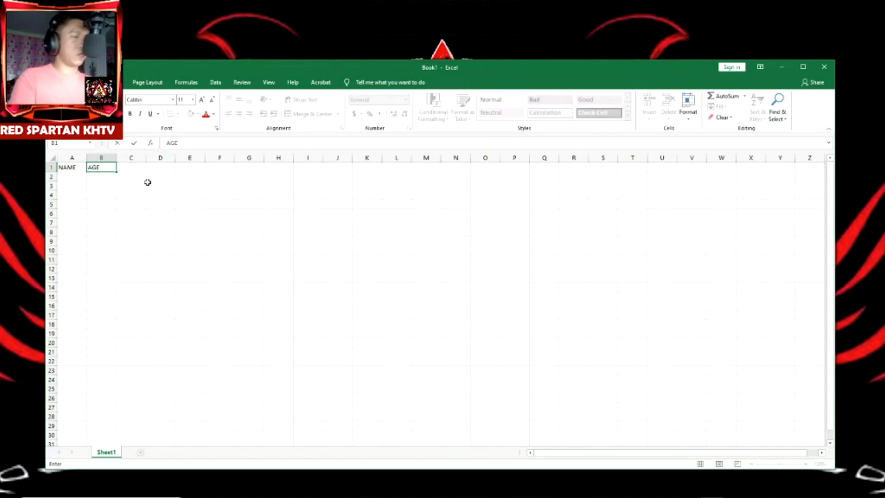
pyautogui.press('Right')
pyautogui.write('AD')
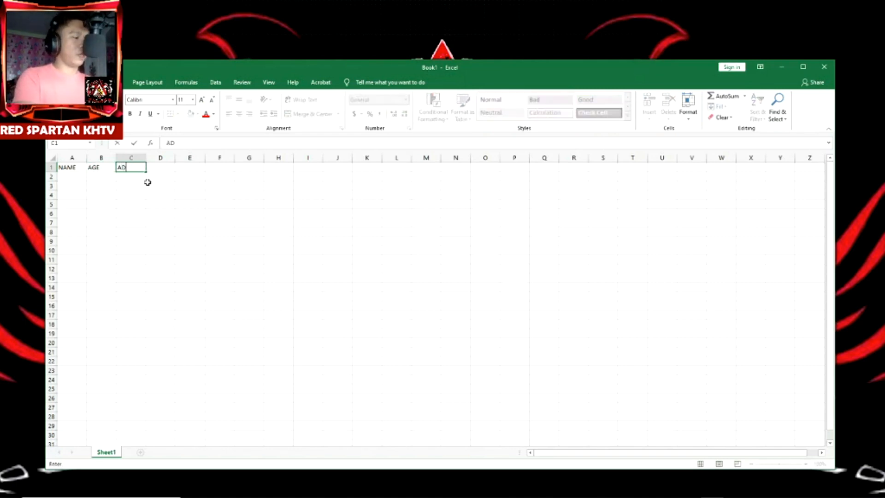
pyautogui.write('DRESS')
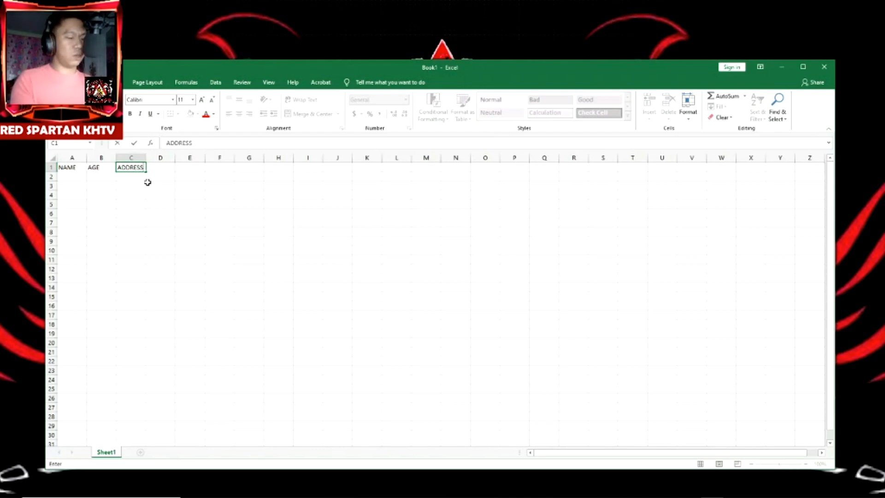
pyautogui.press('Return')
# Enter the first two pupils, each aged 7, living in Port Louis and Curepipe
pyautogui.press('Left')
pyautogui.press('Left')
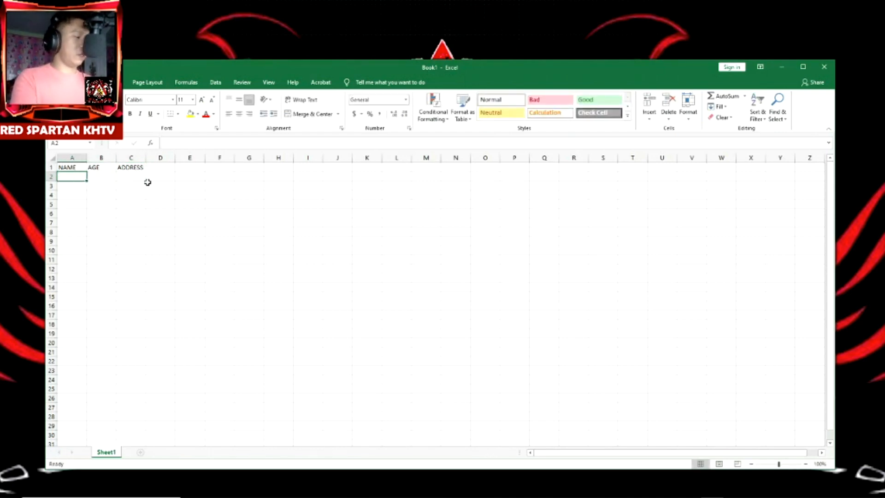
pyautogui.write('Amira')
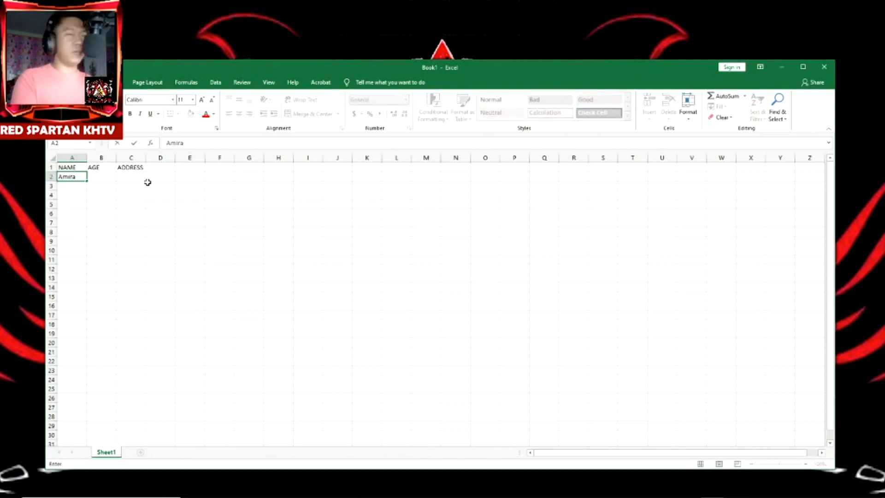
pyautogui.press('Tab')
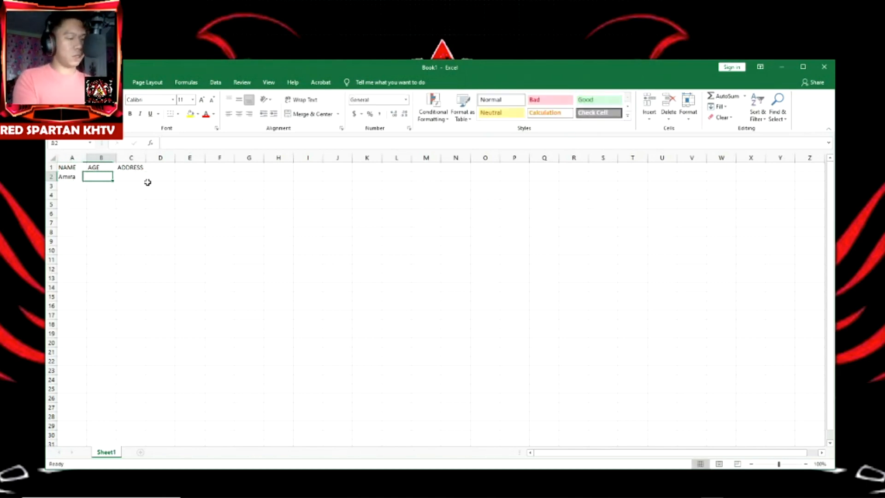
pyautogui.write('7')
pyautogui.press('Tab')
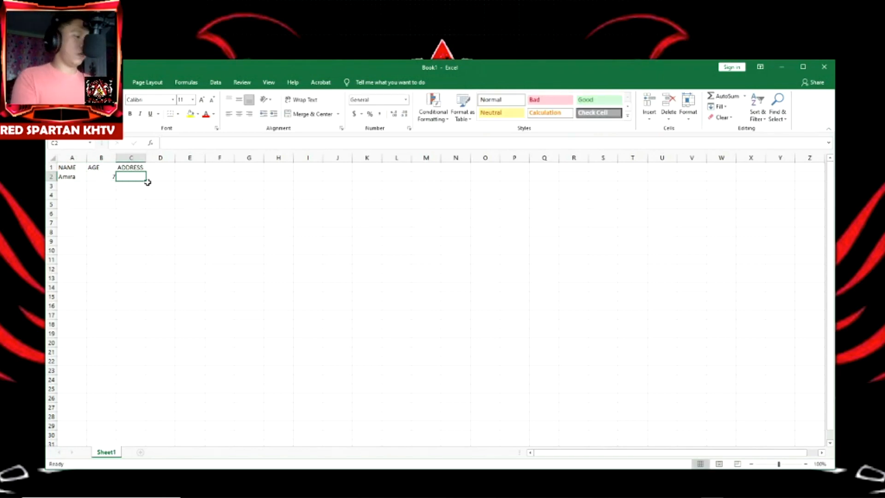
pyautogui.write('Po')
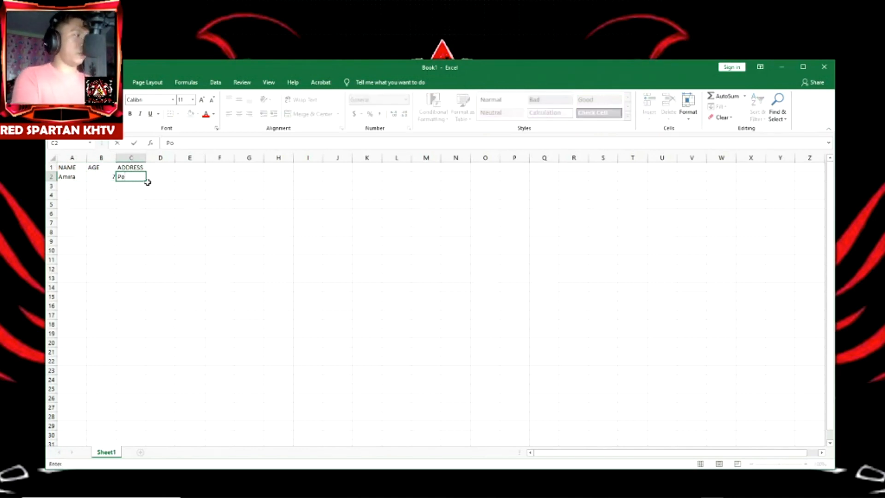
pyautogui.write('rt Lolu')
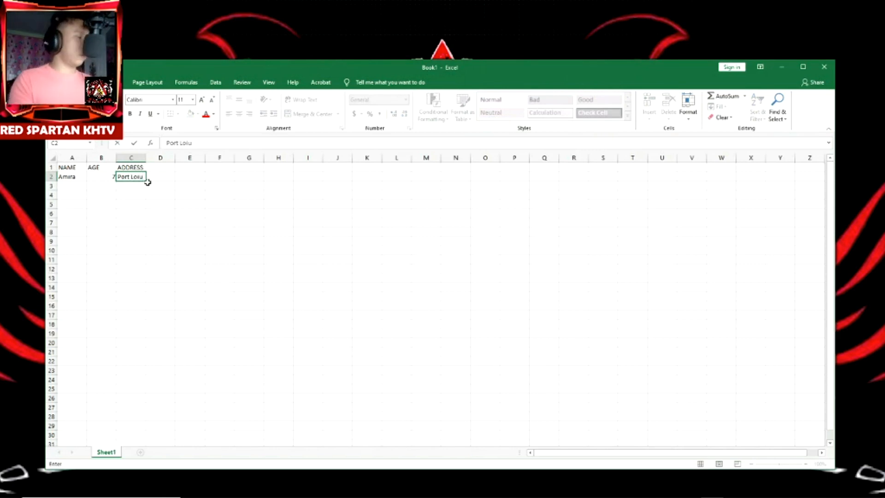
pyautogui.write('is')
pyautogui.press('Return')
pyautogui.press('Left')
pyautogui.press('Left')
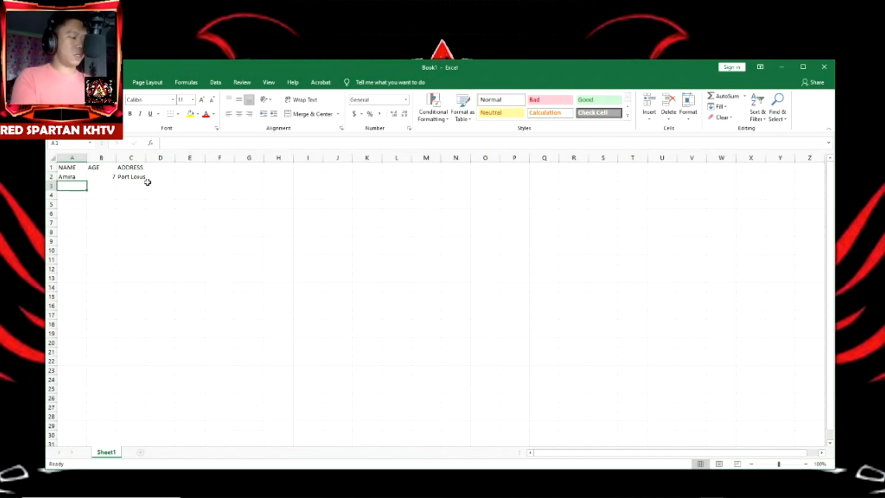
pyautogui.write('Christian')
pyautogui.press('Return')
pyautogui.press('Up')
pyautogui.press('Right')
pyautogui.write('7')
pyautogui.press('Tab')
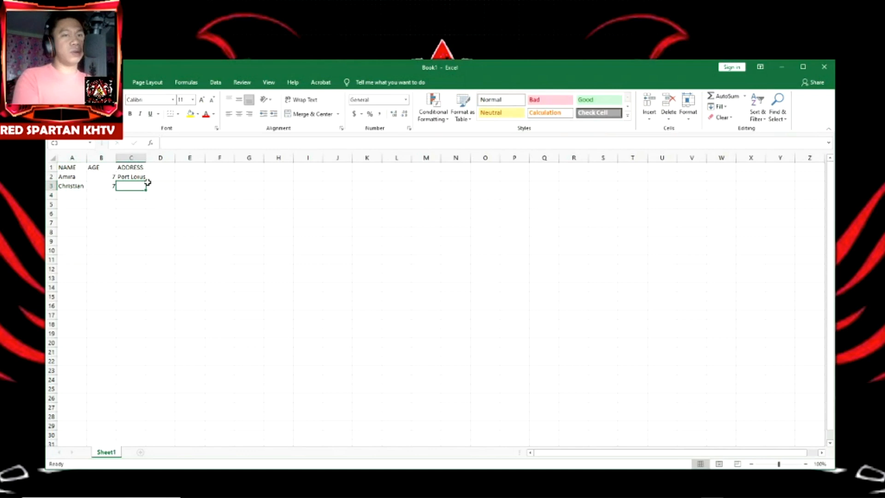
pyautogui.write('C')
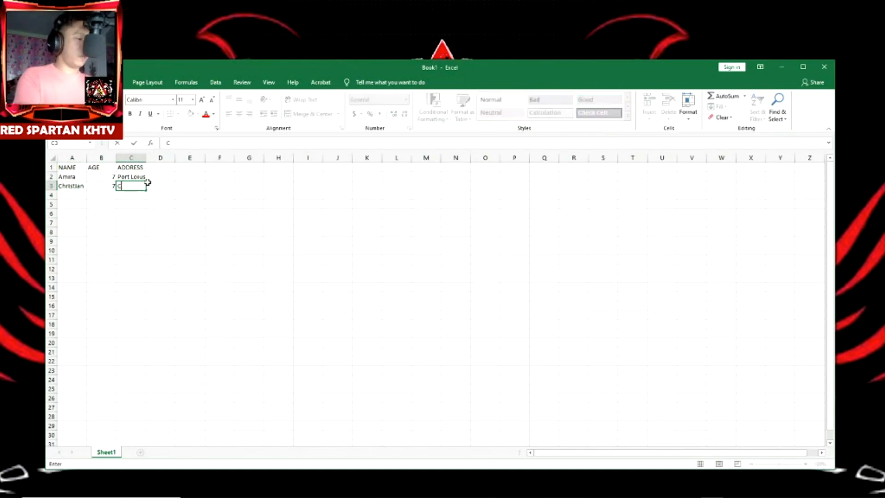
pyautogui.write('urepipe')
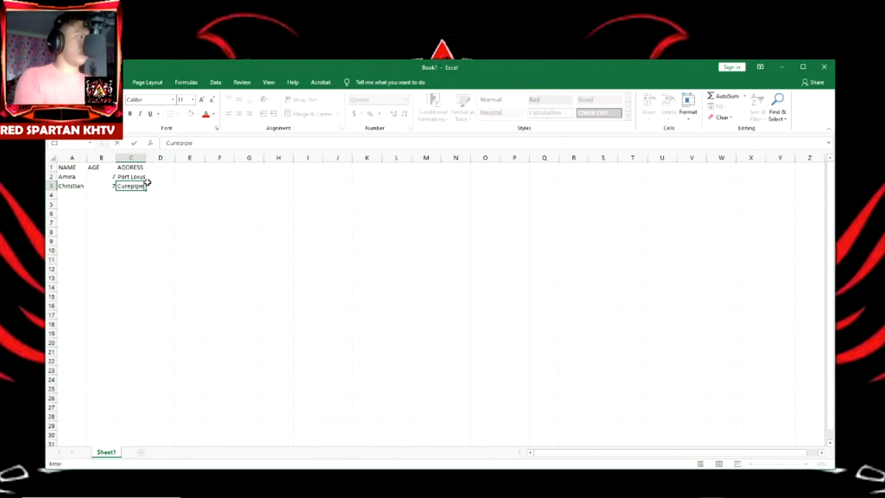
pyautogui.press('Return')
# Enter the third and fourth pupils, each aged 7, living in Rose Hill and Reduit
pyautogui.press('Left')
pyautogui.press('Left')
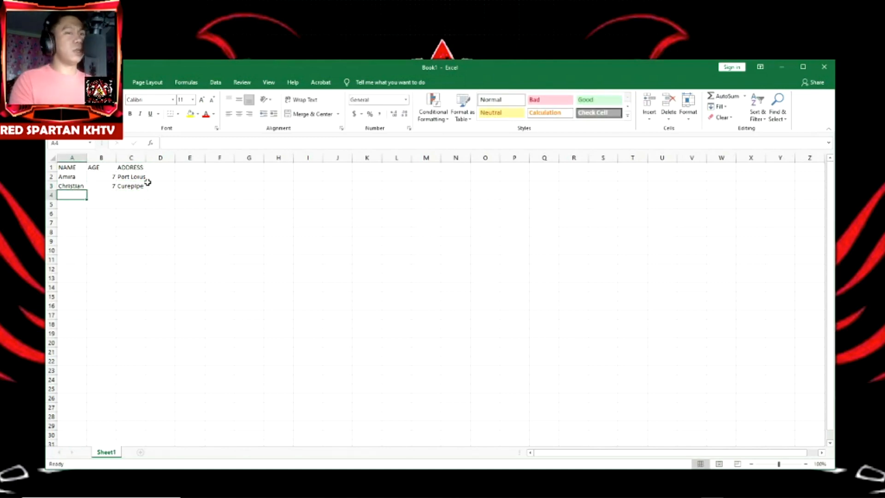
pyautogui.write('Pra')
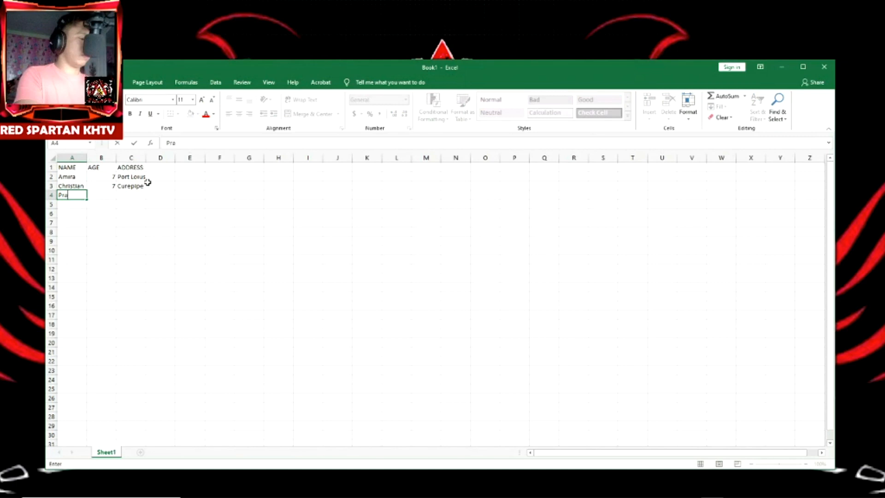
pyautogui.write('vin')
pyautogui.press('Tab')
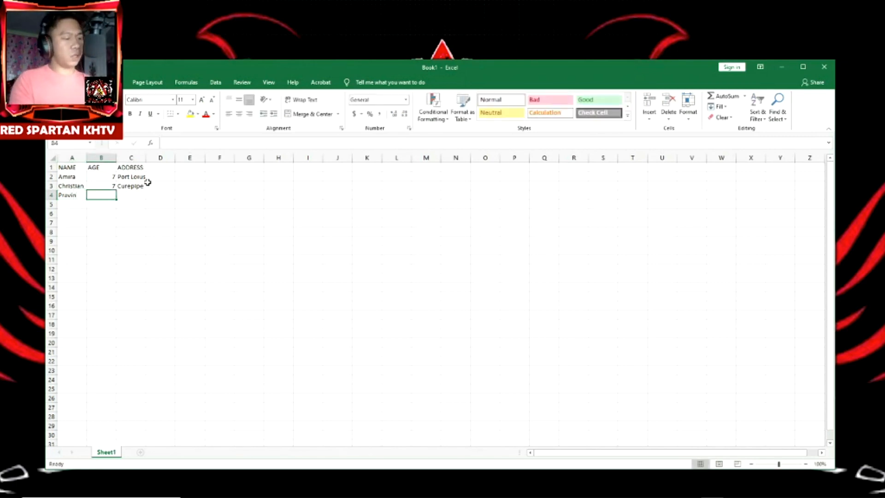
pyautogui.write('7')
pyautogui.press('Tab')
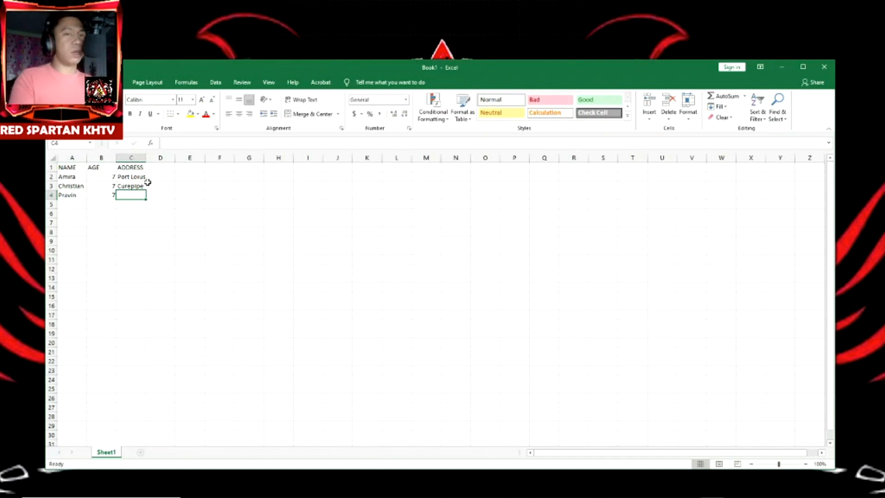
pyautogui.write('Rose')
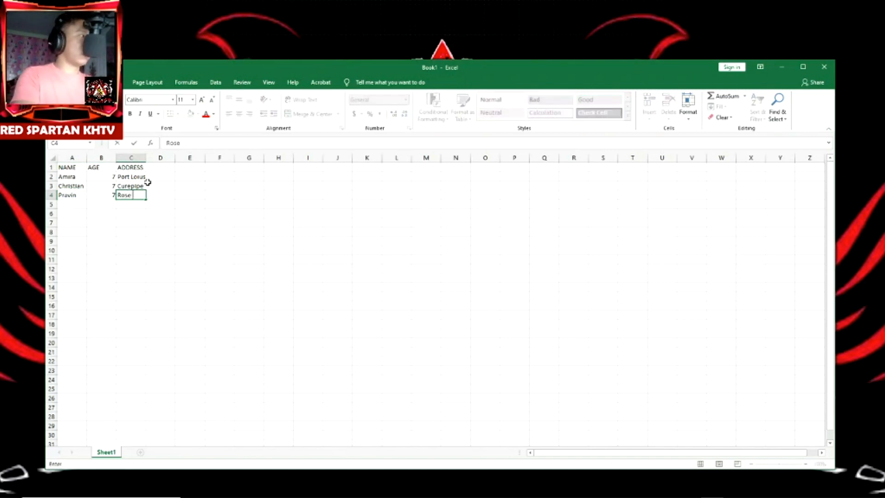
pyautogui.write(' Hill')
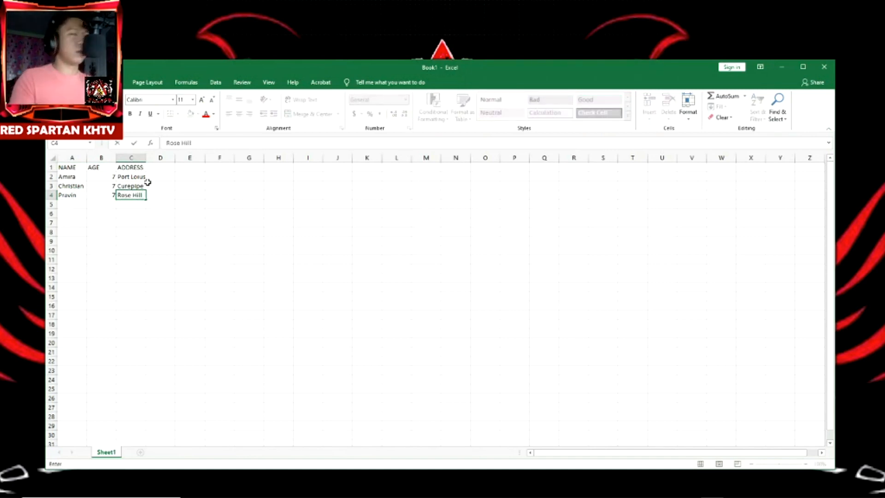
pyautogui.press('Return')
pyautogui.press('Left')
pyautogui.press('Left')
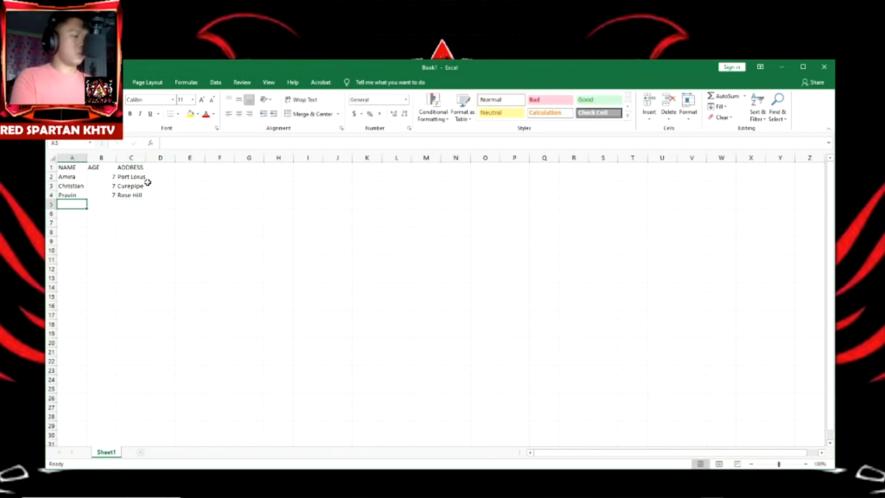
pyautogui.write('Rita')
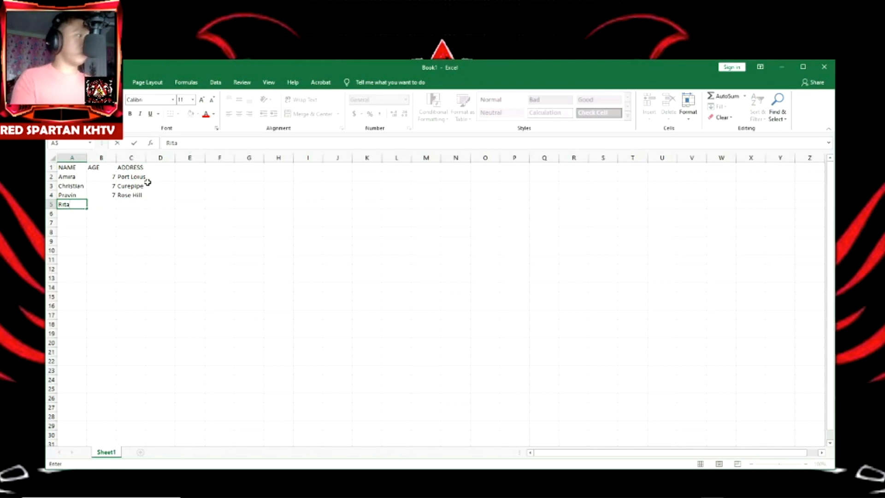
pyautogui.press('Tab')
pyautogui.write('7')
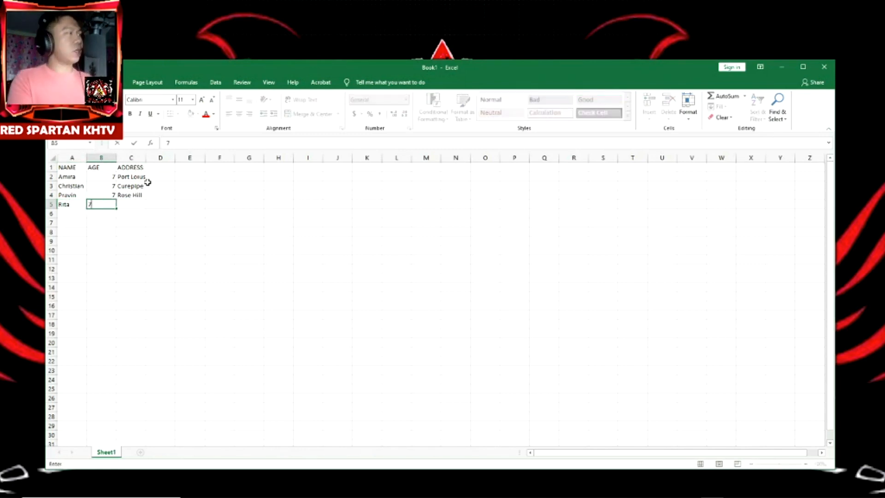
pyautogui.press('Tab')
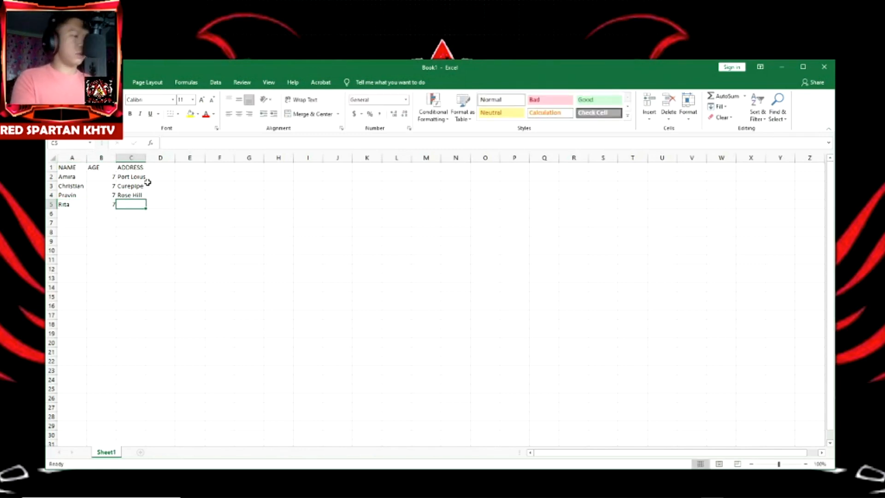
pyautogui.write('Reduit')
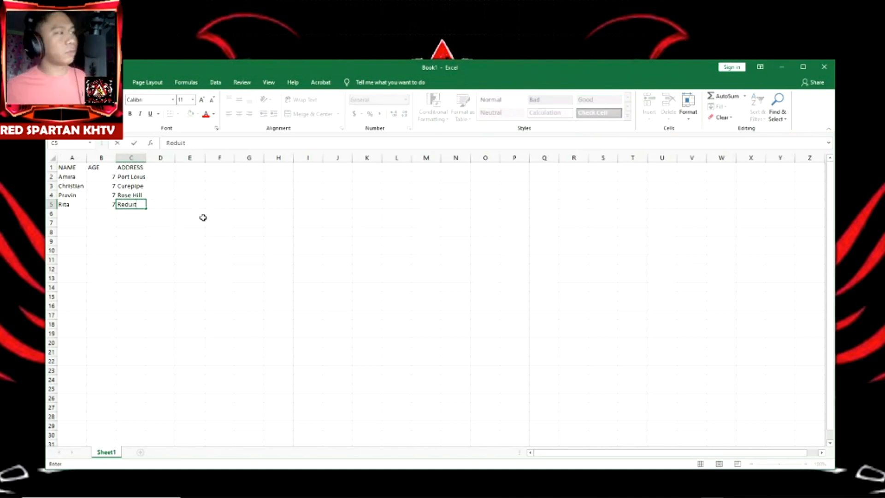
# Commit the Reduit address, then move the Excel window right and make it taller
pyautogui.click(157, 215)
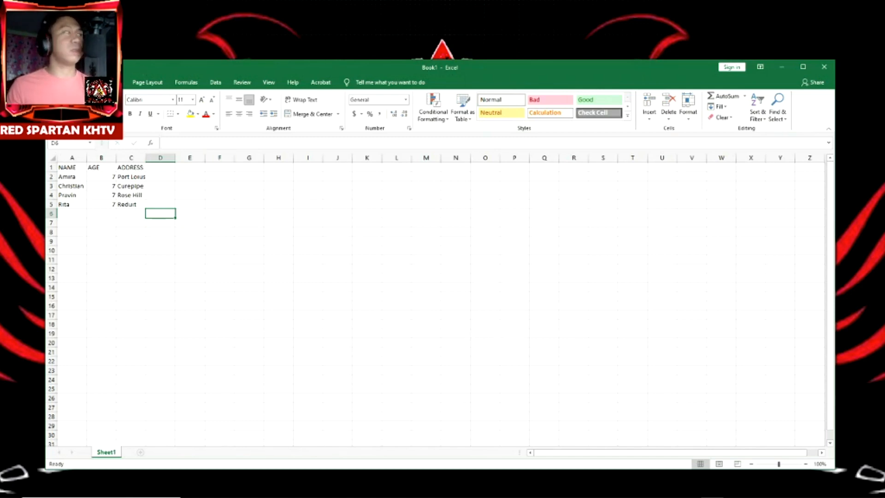
pyautogui.moveTo(308, 70); pyautogui.dragTo(474, 76)
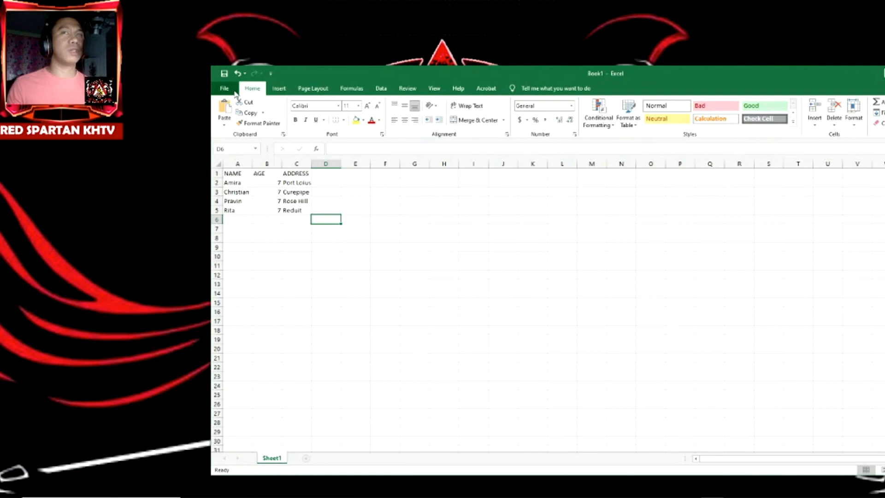
pyautogui.moveTo(395, 65); pyautogui.dragTo(405, 80)
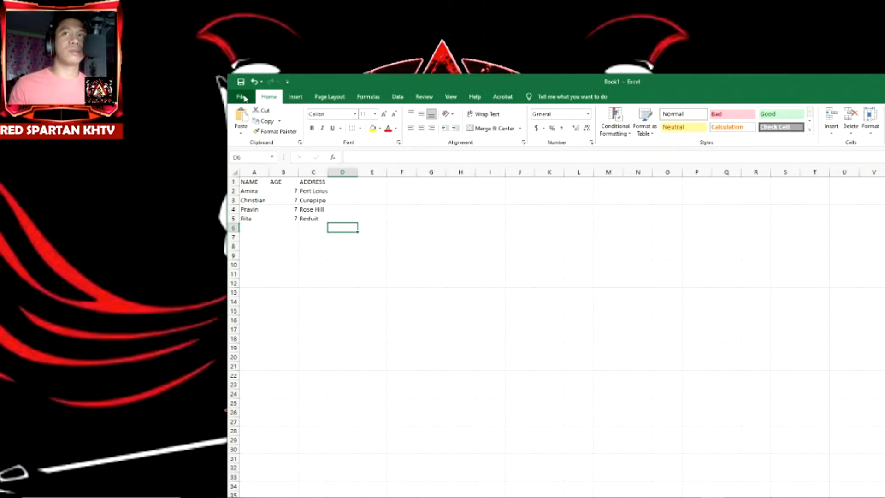
# In Save As, browse to the Desktop and create a new folder named Grade 3
pyautogui.click(242, 98)
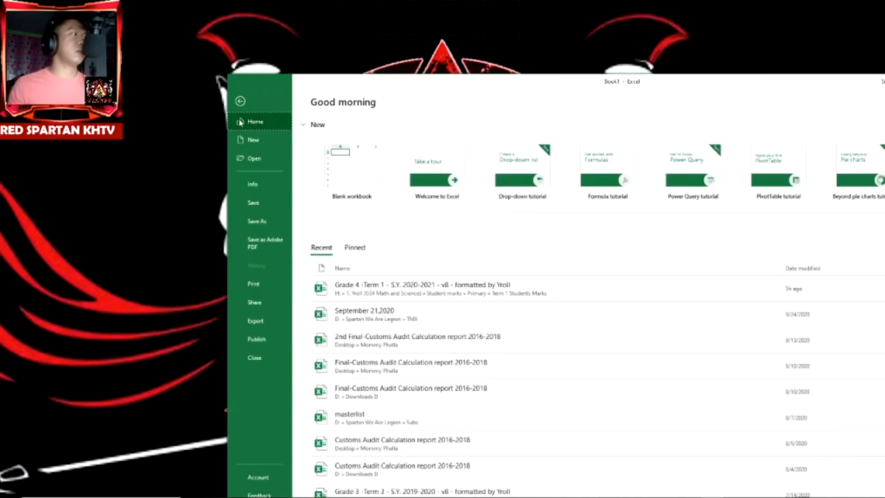
pyautogui.click(258, 221)
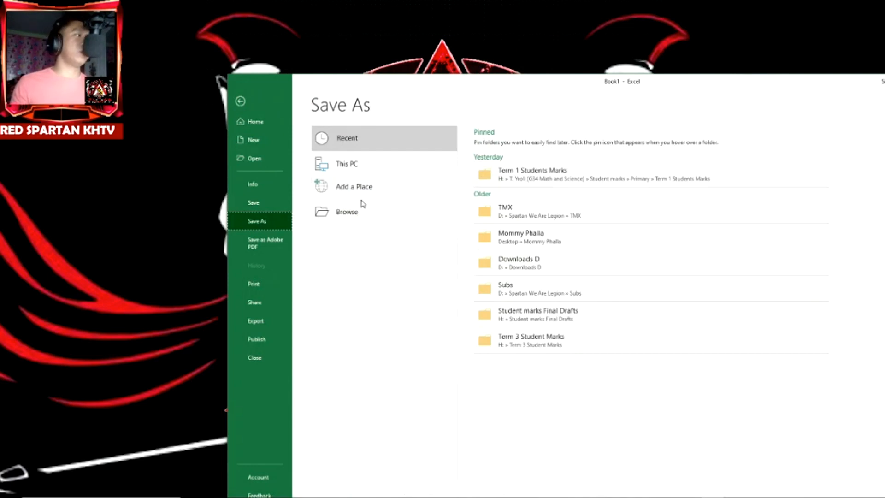
pyautogui.click(361, 167)
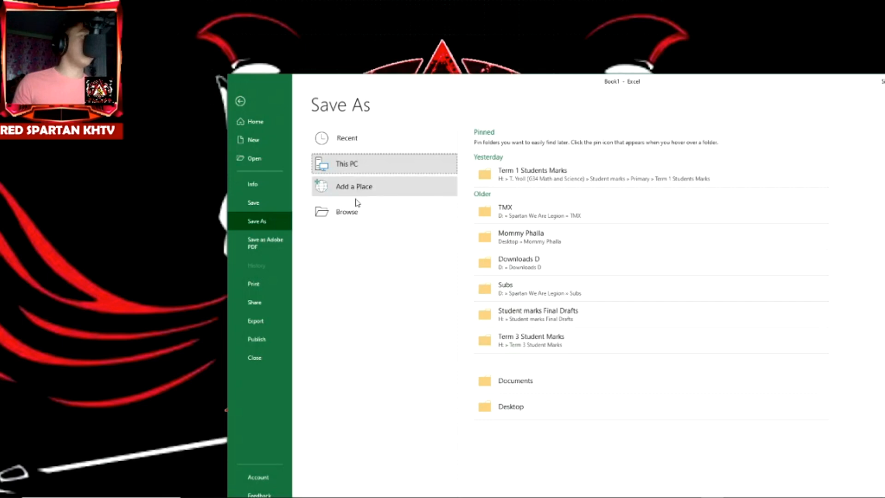
pyautogui.click(353, 214)
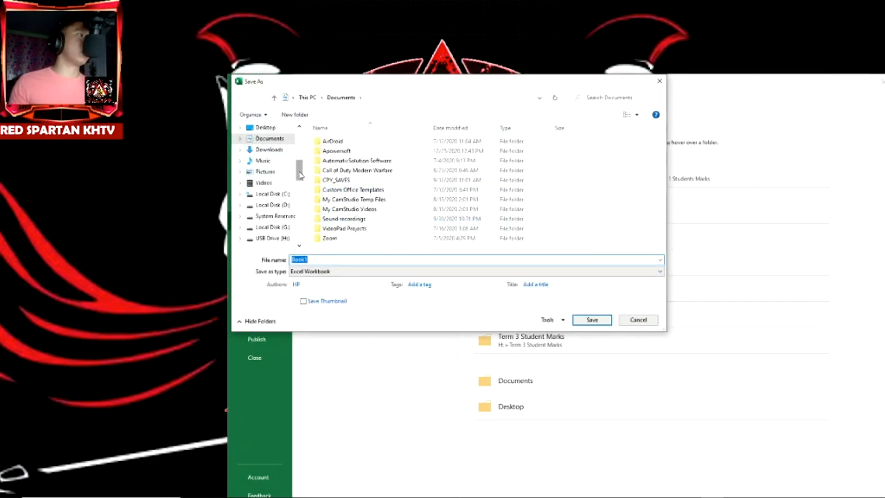
pyautogui.scroll(3, 277, 194)
pyautogui.click(269, 204)
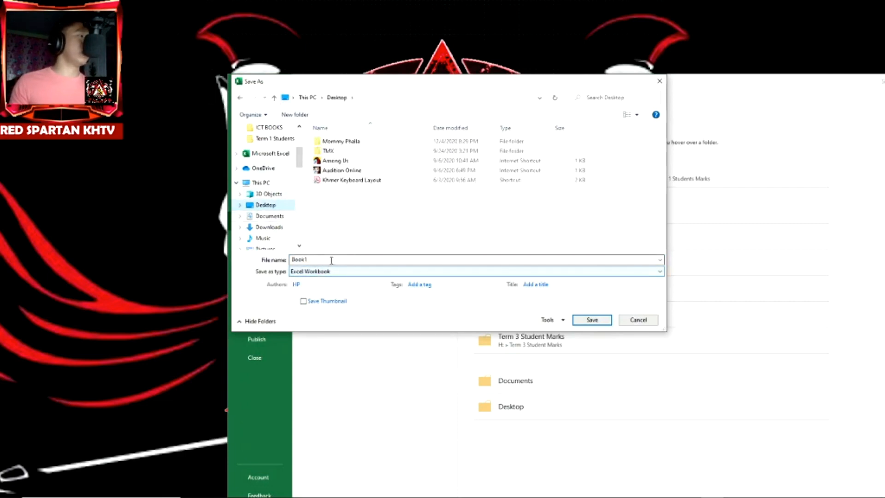
pyautogui.click(295, 115)
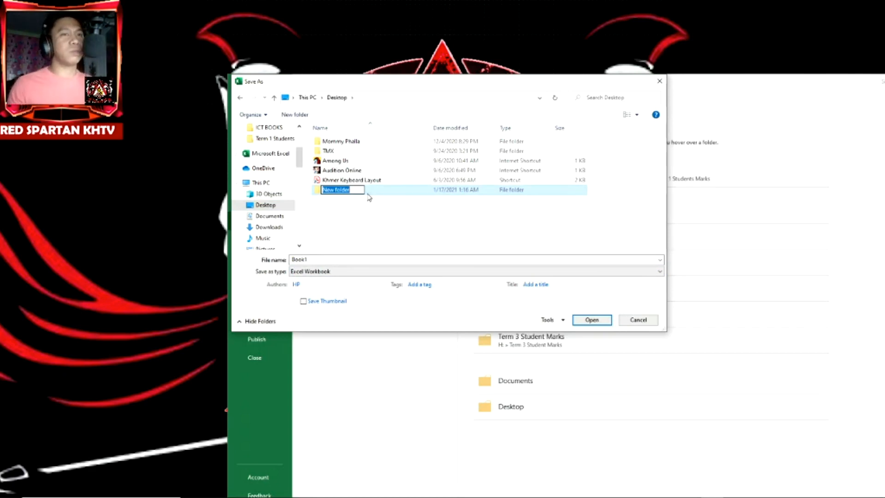
pyautogui.press('BackSpace')
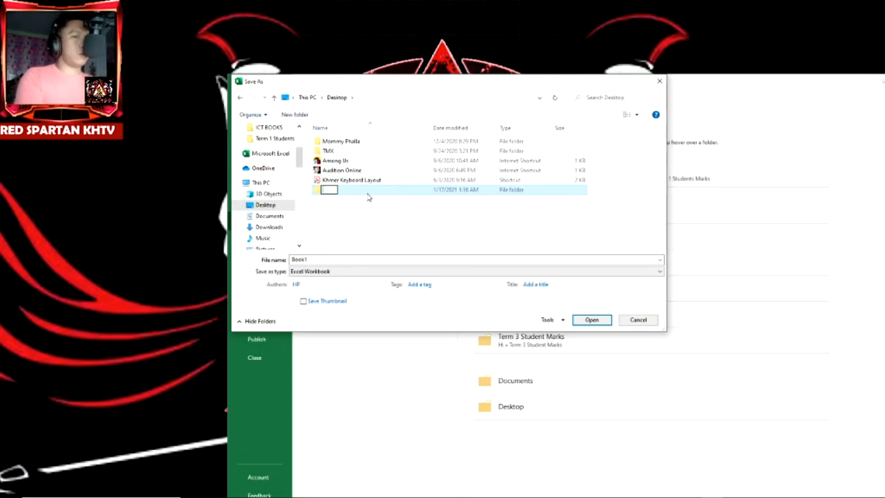
pyautogui.write('Grade 1')
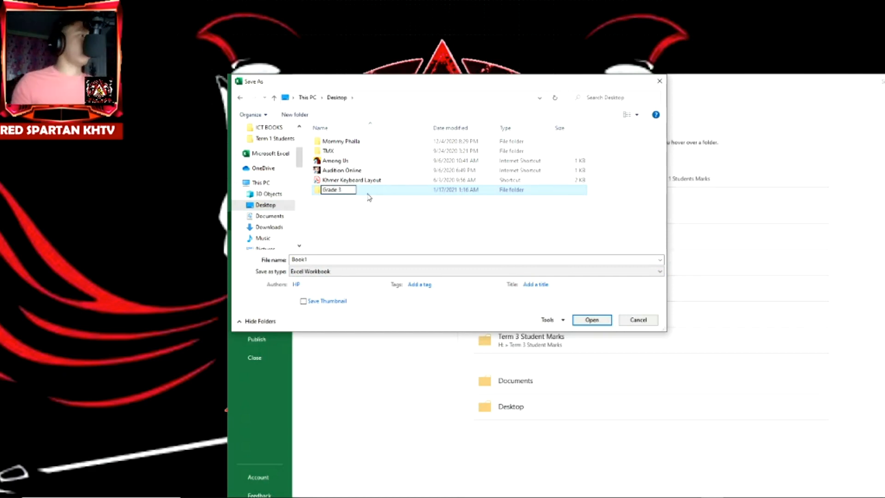
pyautogui.click(393, 231)
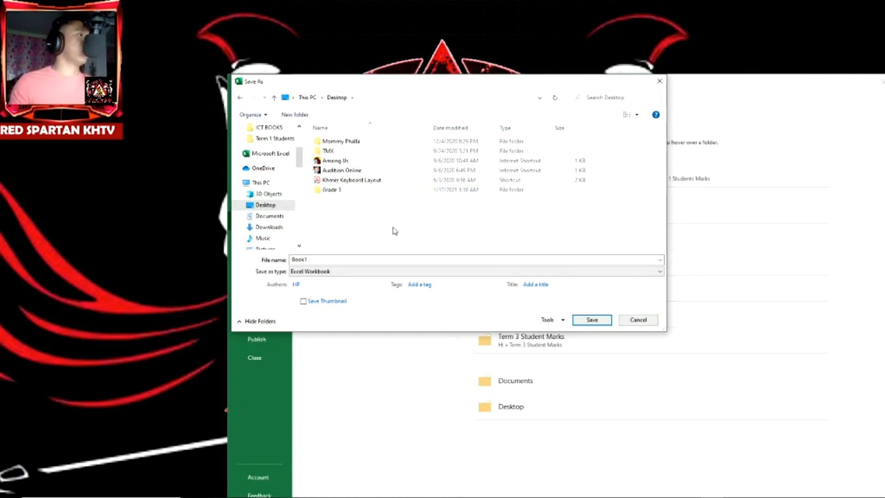
# Save the workbook as Pupils Info inside the Grade 3 folder
pyautogui.doubleClick(369, 193)
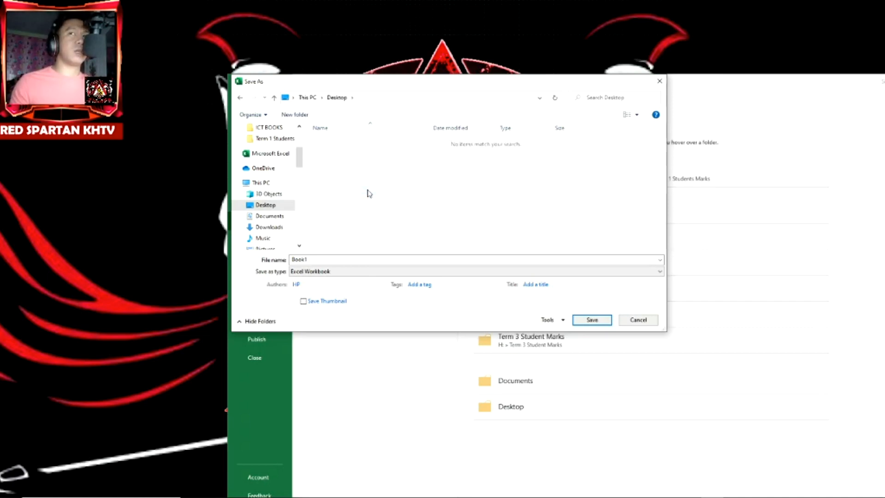
pyautogui.click(332, 260)
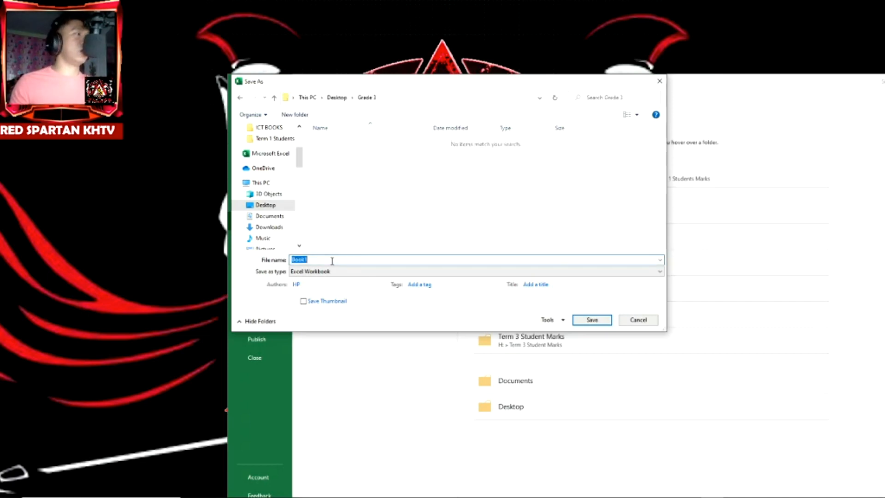
pyautogui.press('BackSpace')
pyautogui.write('Pupil')
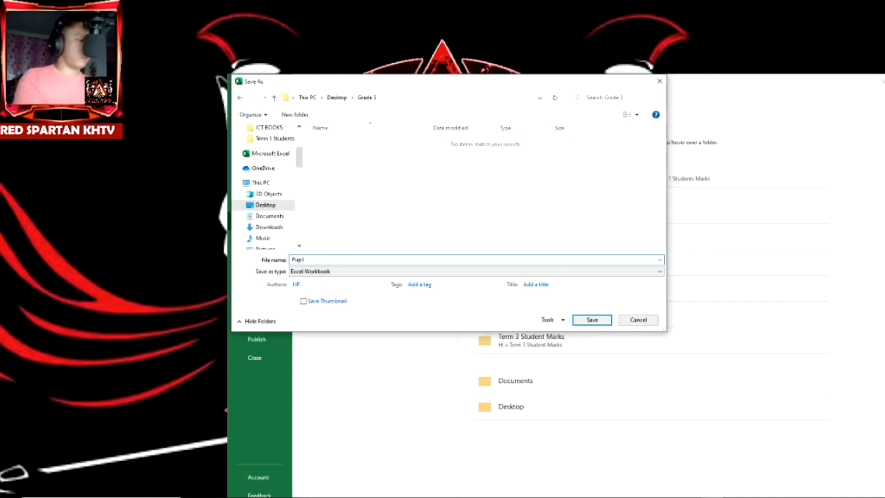
pyautogui.write('s Info')
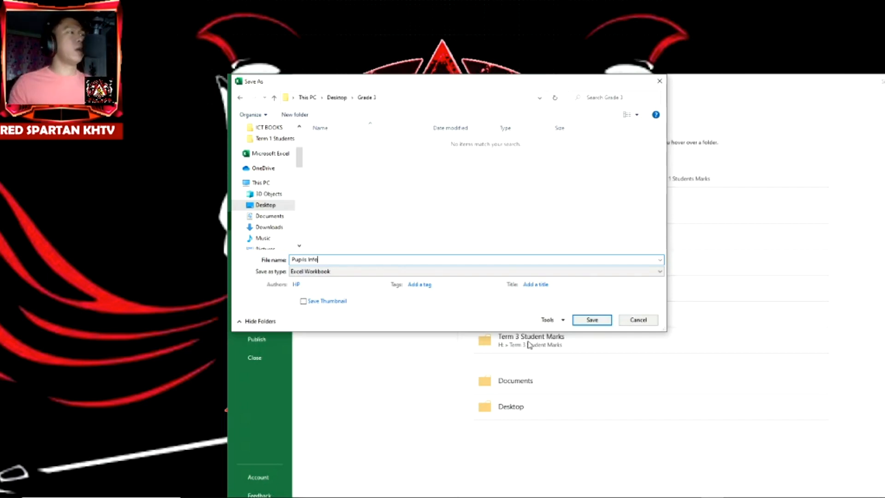
pyautogui.click(593, 319)
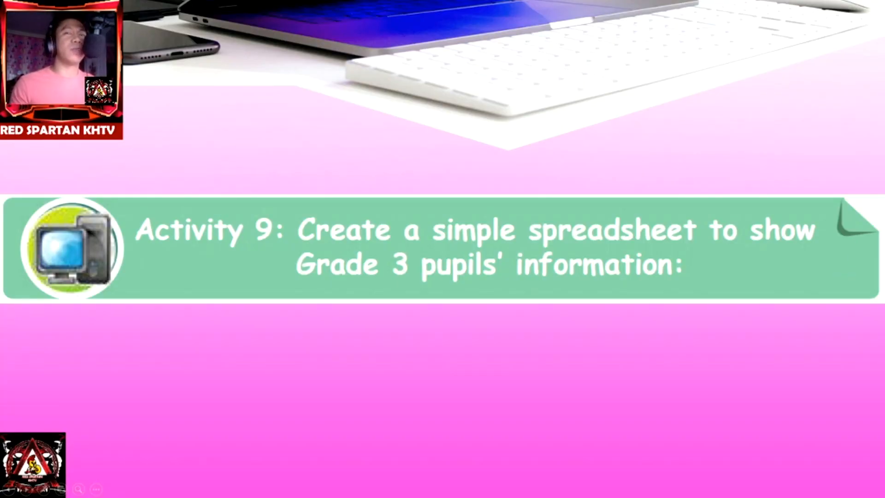
# Advance the slideshow to the Activity 10 slide on adding a spreadsheet row
pyautogui.press('Right')
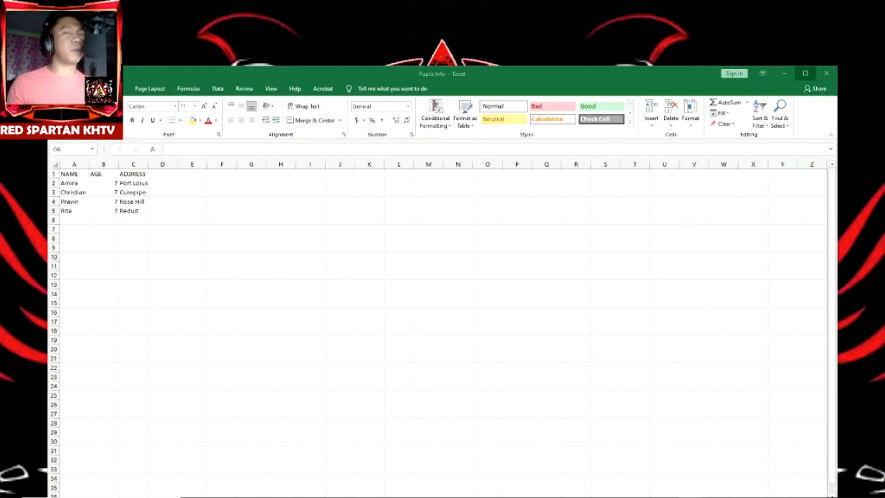
# Switch back to the Pupils Info workbook and select Pravin's row 4
pyautogui.click(452, 78)
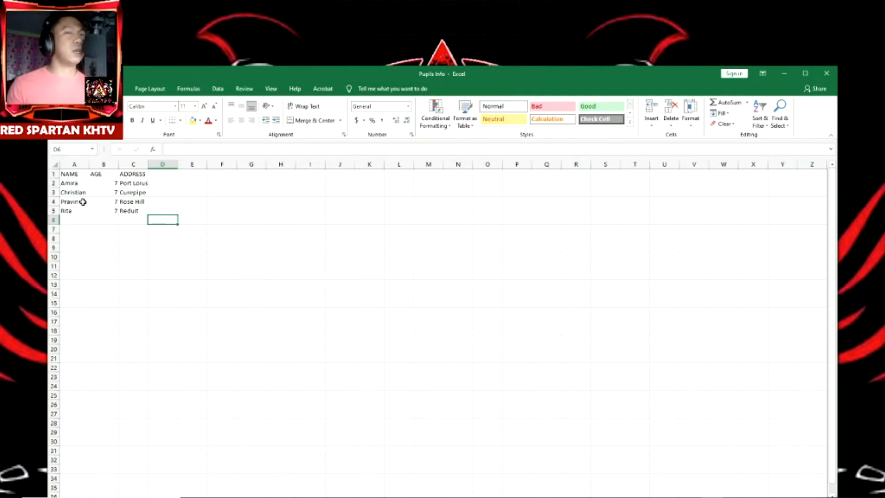
pyautogui.click(53, 201)
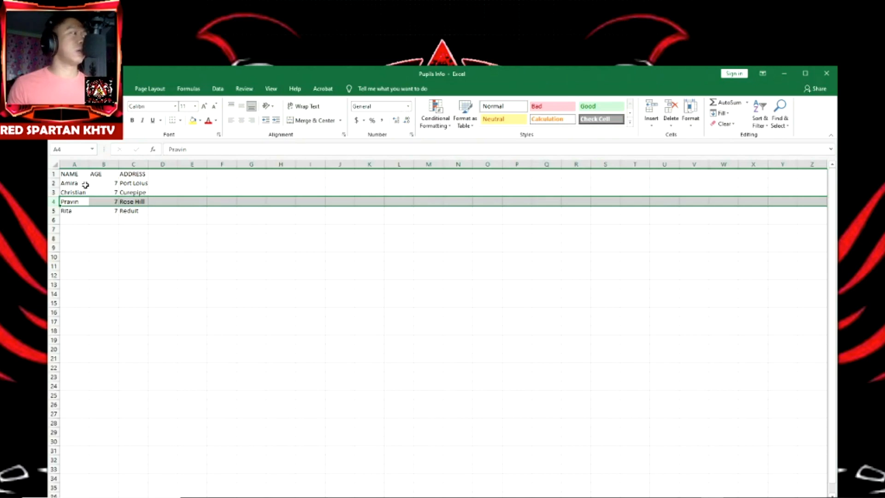
# Insert a blank row 4 above Pravin and select its cell A4
pyautogui.rightClick(54, 203)
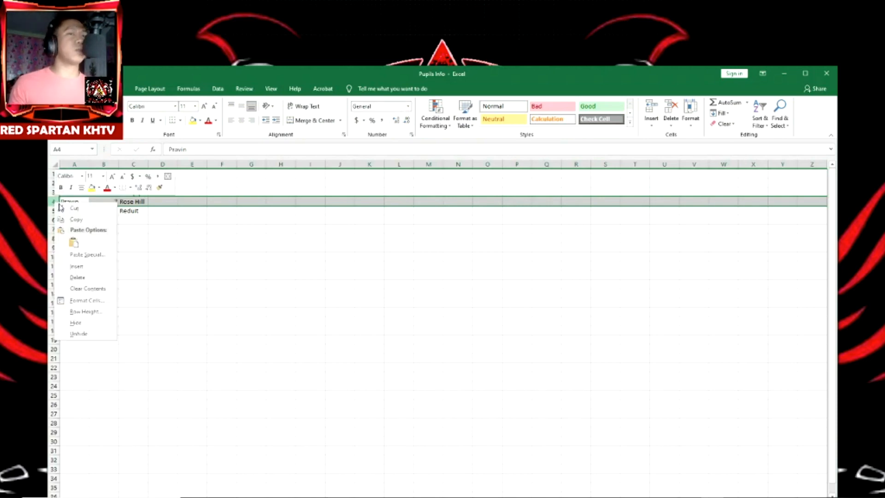
pyautogui.click(77, 267)
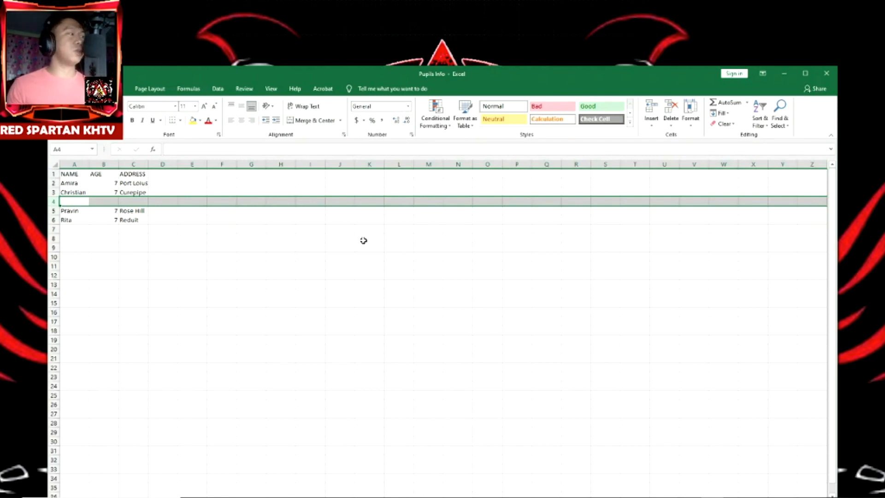
pyautogui.click(76, 202)
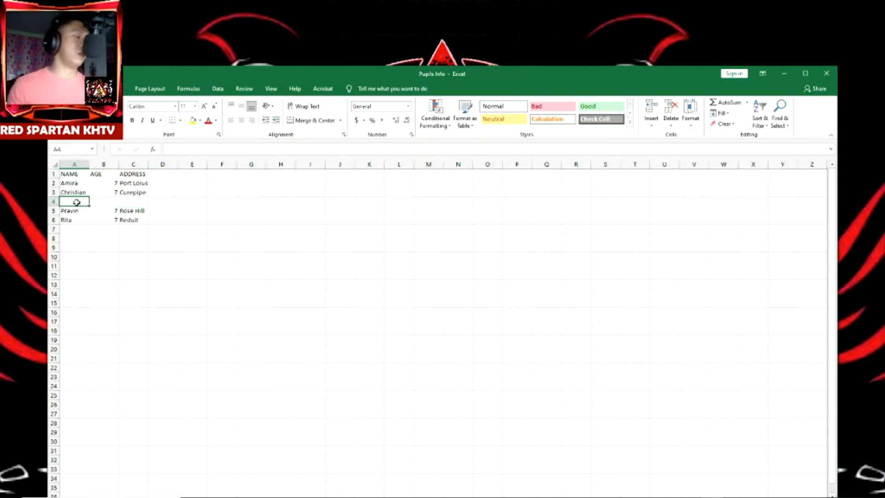
# Fill the new row 4 with Deven, age 7, address Coromandel
pyautogui.write('de')
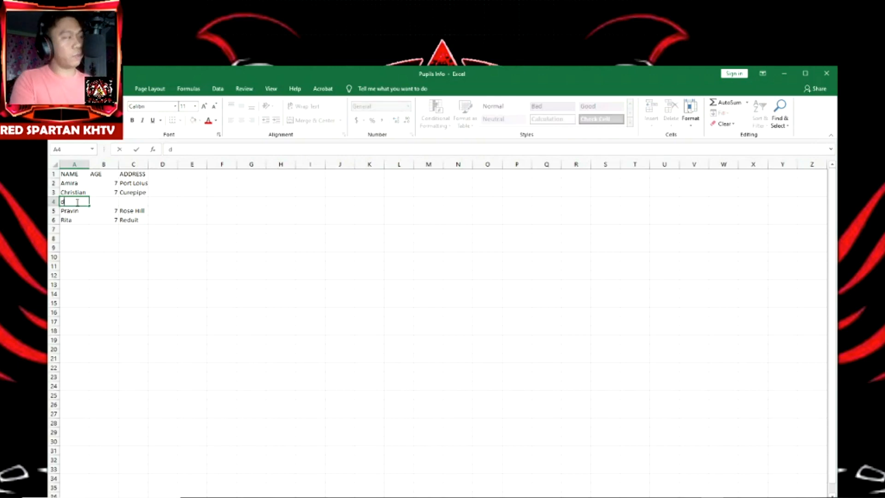
pyautogui.press('BackSpace')
pyautogui.press('BackSpace')
pyautogui.write('Deven')
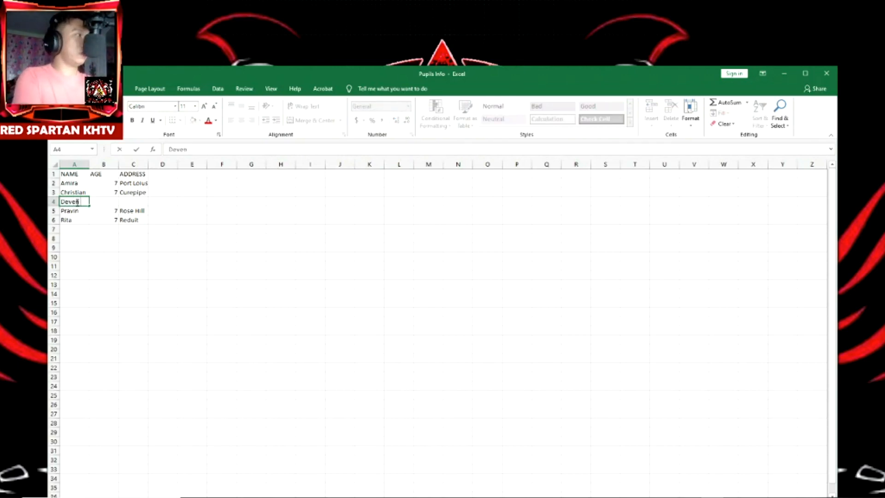
pyautogui.press('Tab')
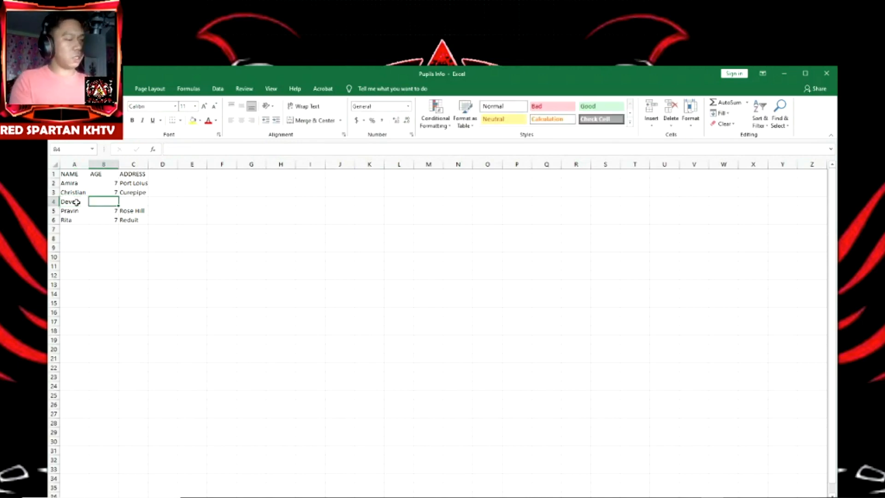
pyautogui.write('7')
pyautogui.press('Tab')
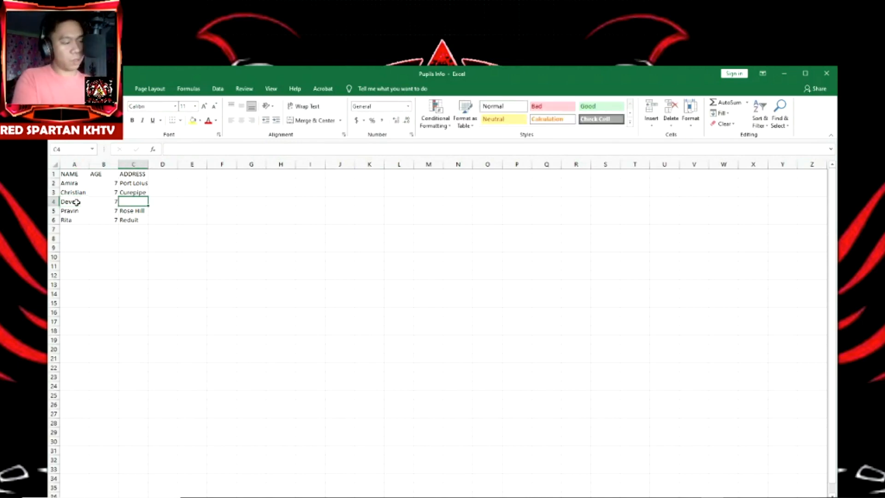
pyautogui.write('Co')
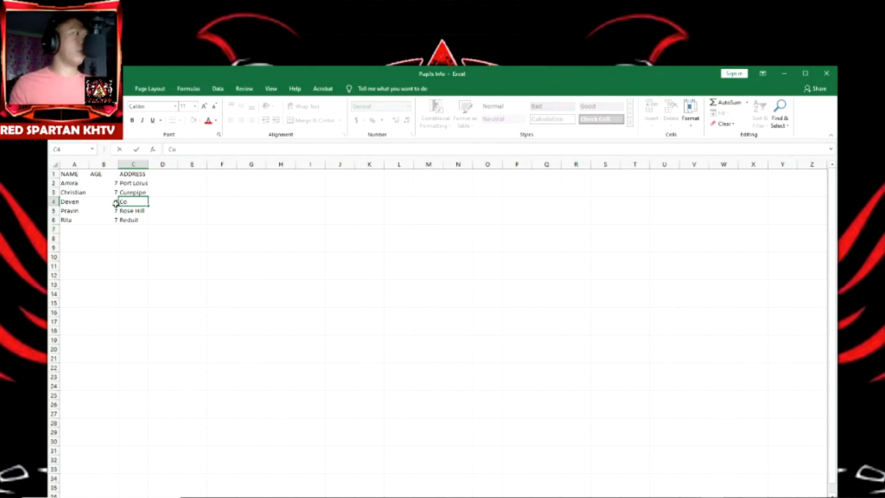
pyautogui.write('romandel')
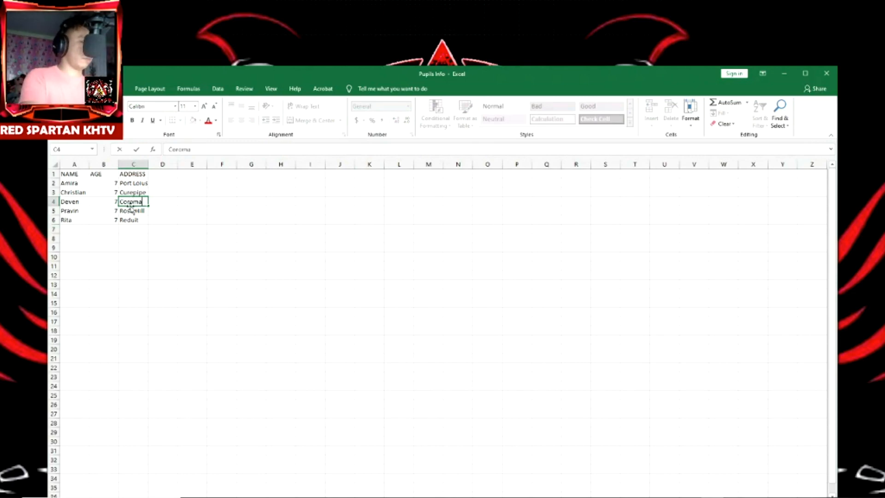
pyautogui.click(208, 210)
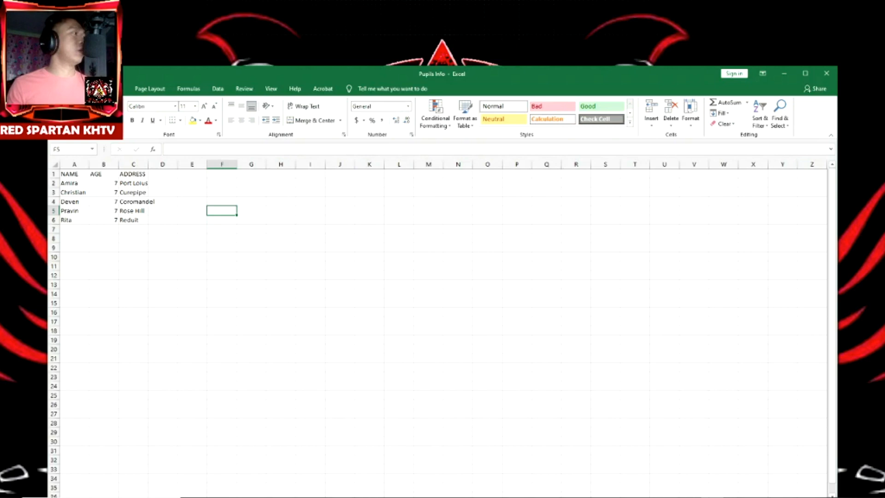
pyautogui.click(60, 88)
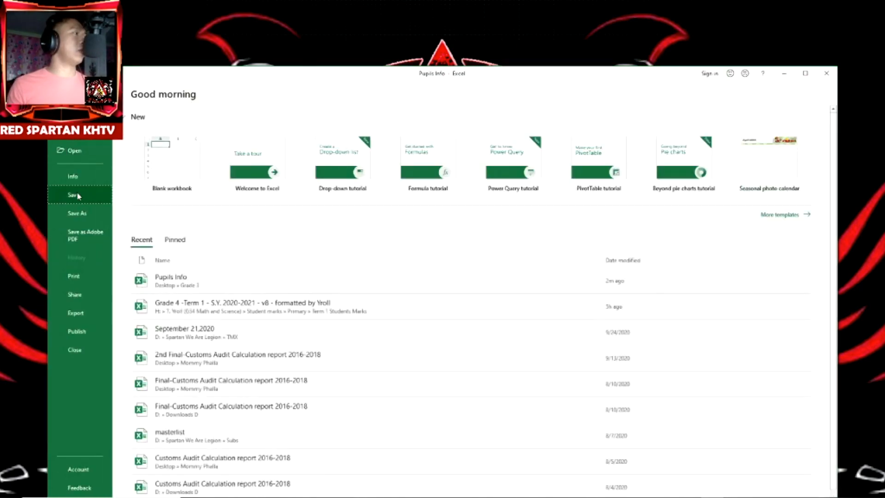
# Save the Pupils Info workbook and close its window
pyautogui.click(74, 195)
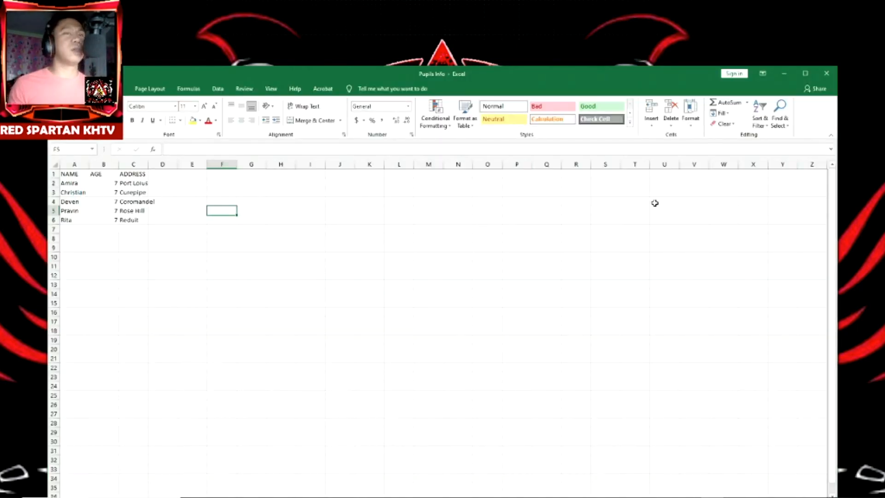
pyautogui.click(827, 75)
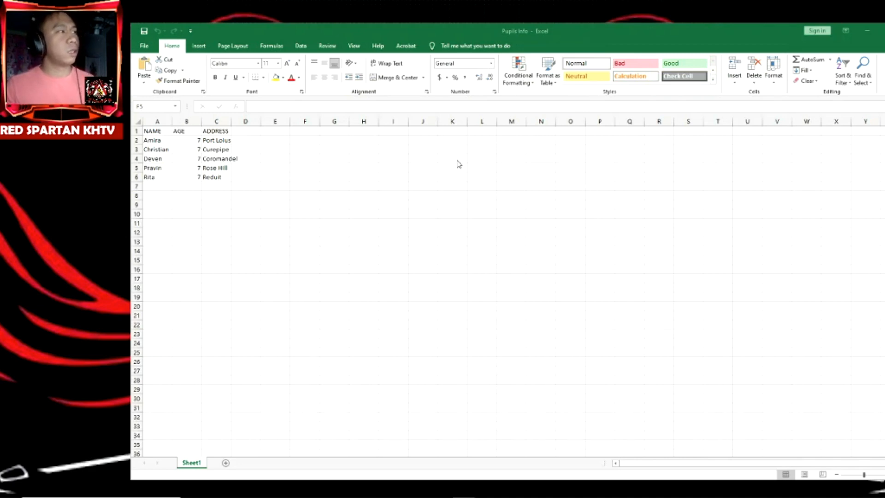
# Insert a blank column before AGE, pushing AGE and ADDRESS to columns C and D
pyautogui.click(185, 122)
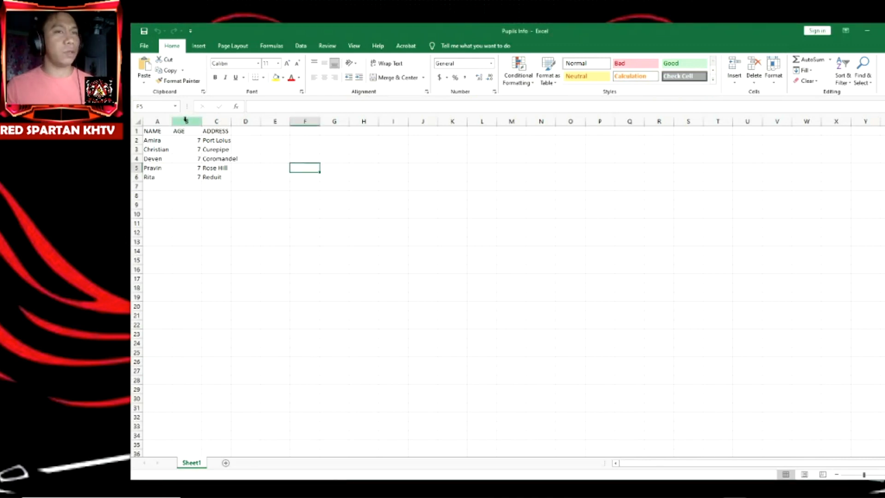
pyautogui.click(186, 120)
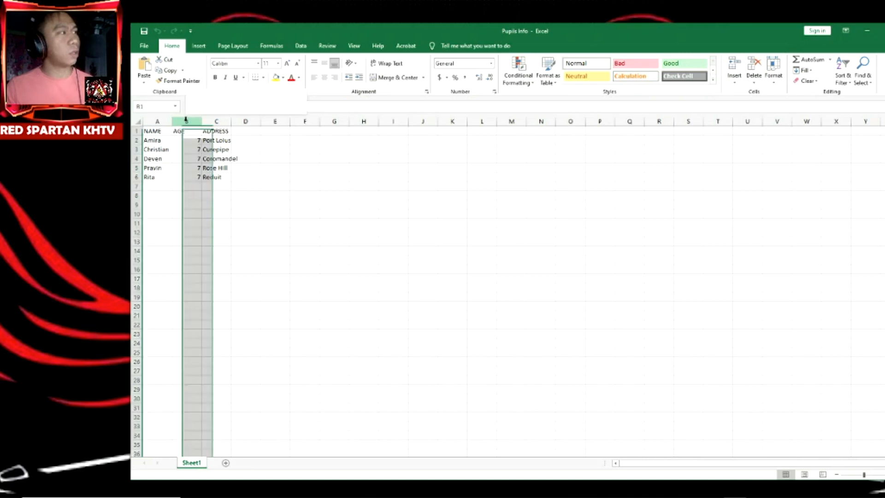
pyautogui.rightClick(186, 125)
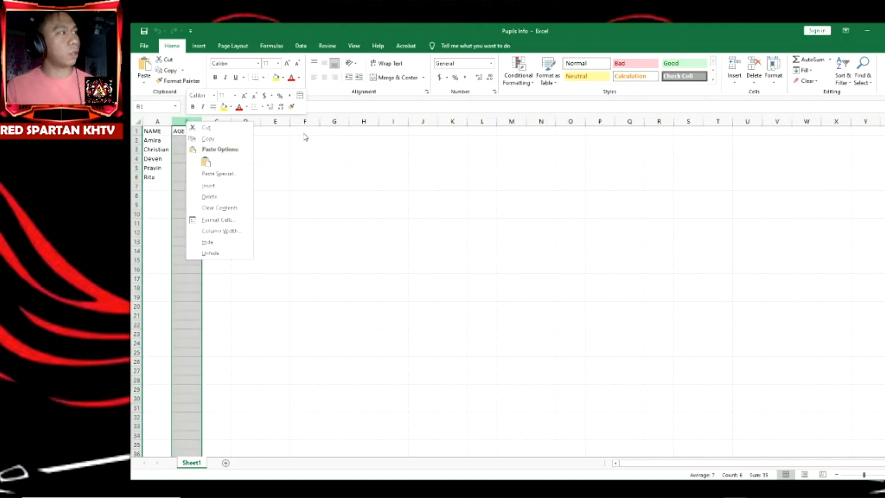
pyautogui.click(181, 120)
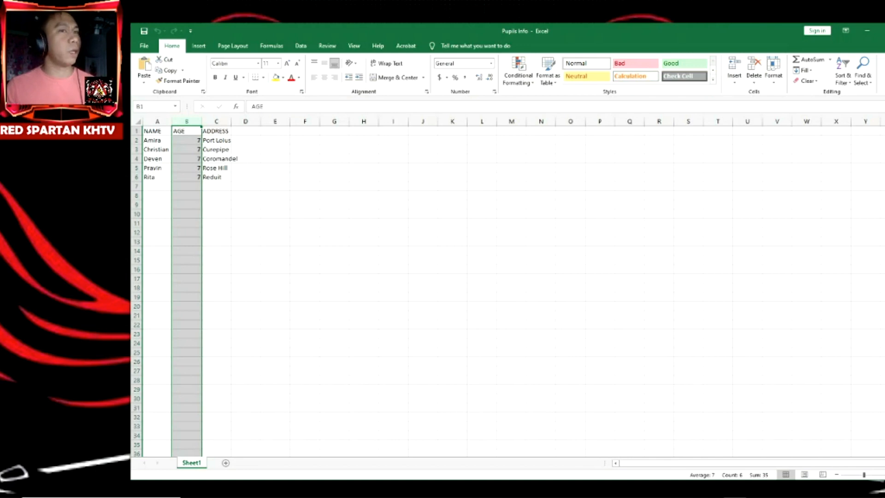
pyautogui.rightClick(186, 123)
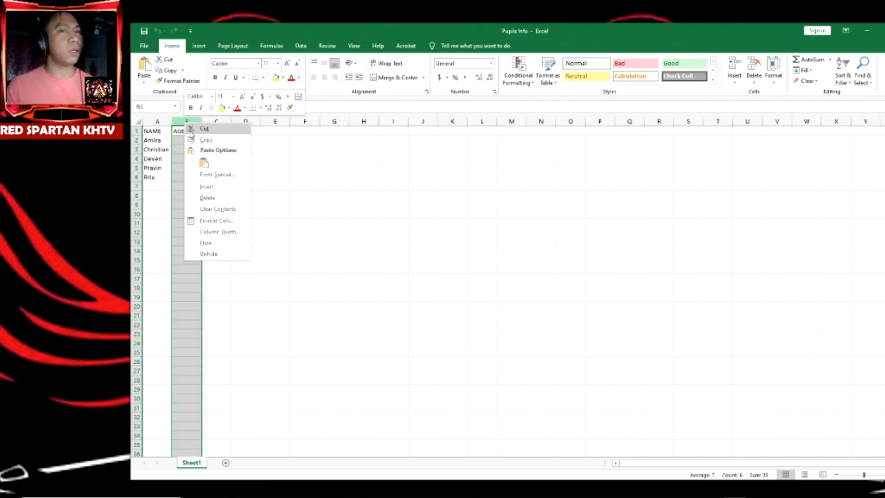
pyautogui.click(205, 188)
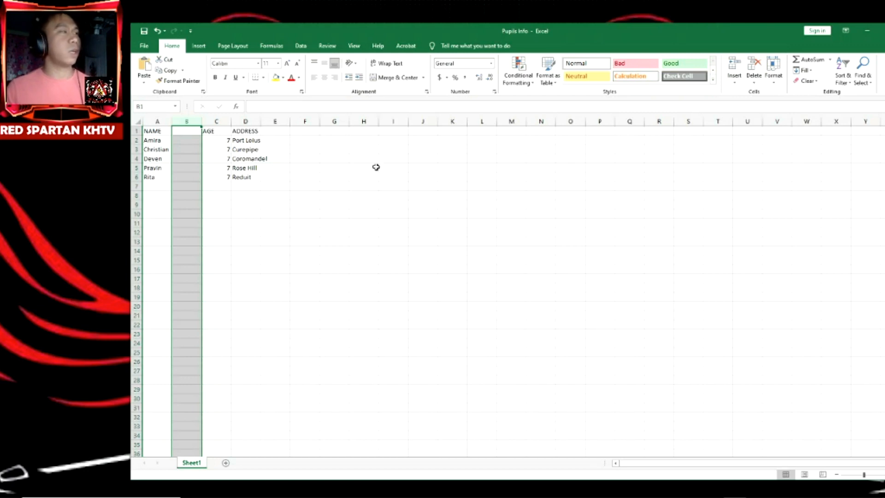
# Head column B 'SURNAME' and enter Mohamed as the first pupil's surname
pyautogui.click(179, 131)
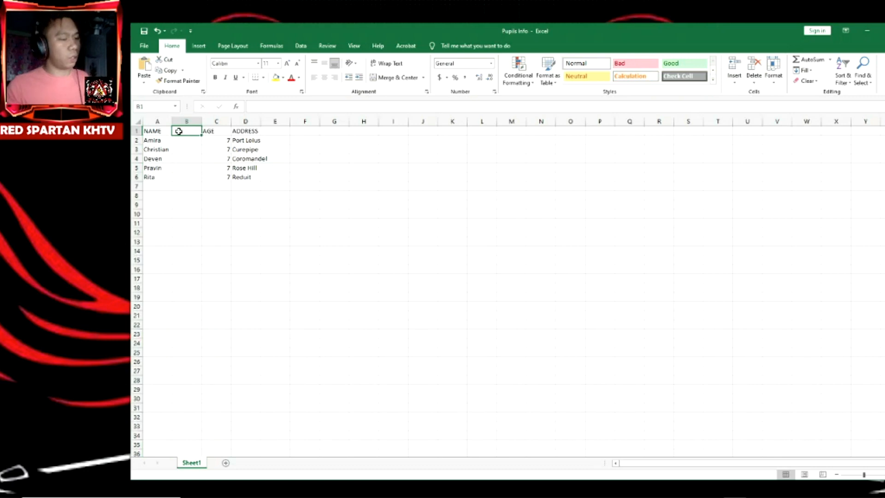
pyautogui.write('s')
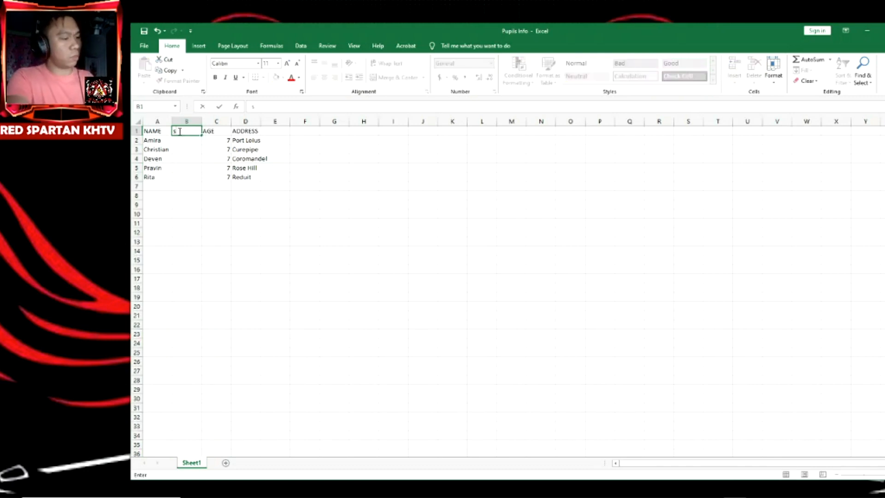
pyautogui.write('umame')
pyautogui.press('BackSpace')
pyautogui.press('BackSpace')
pyautogui.press('BackSpace')
pyautogui.press('BackSpace')
pyautogui.press('BackSpace')
pyautogui.press('BackSpace')
pyautogui.press('BackSpace')
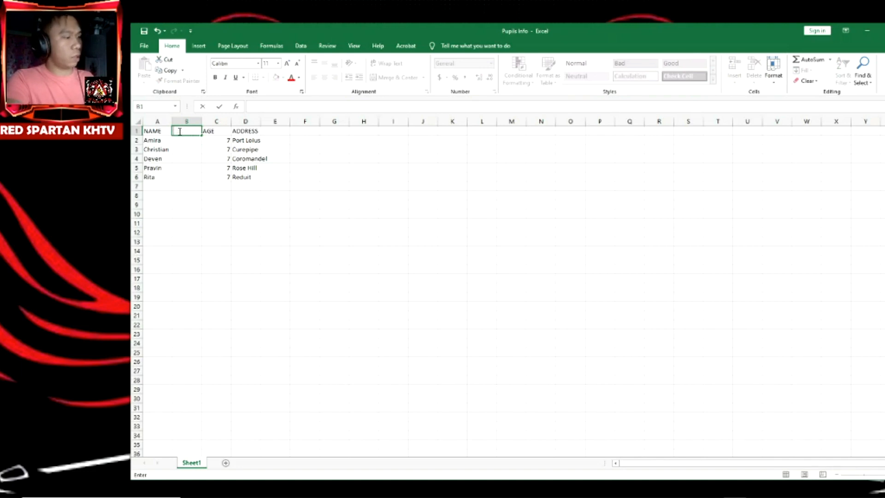
pyautogui.write('SURNAME')
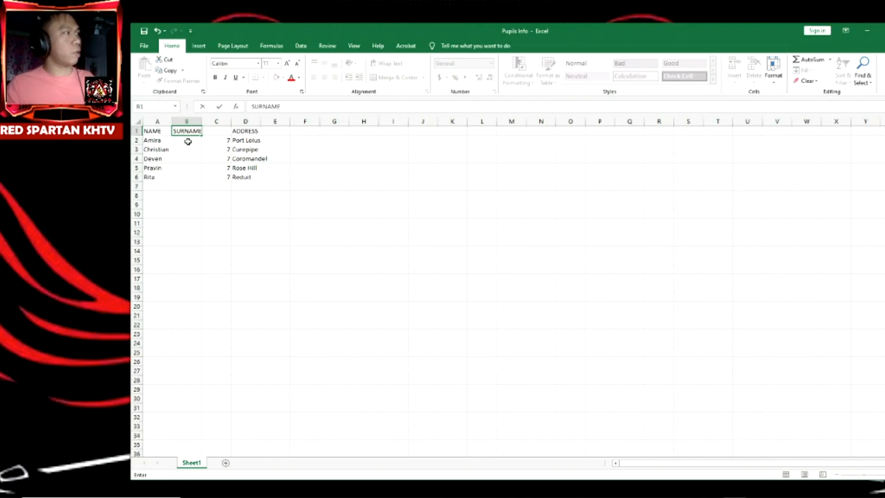
pyautogui.click(188, 141)
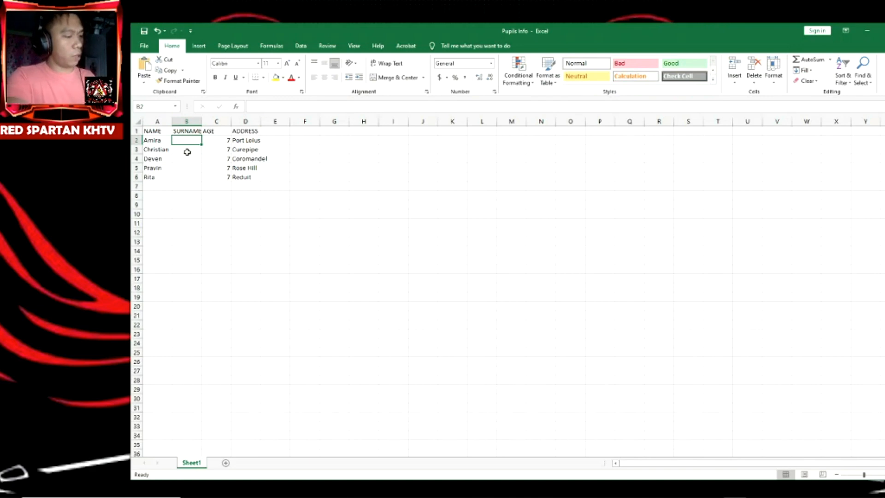
pyautogui.write('mOHA')
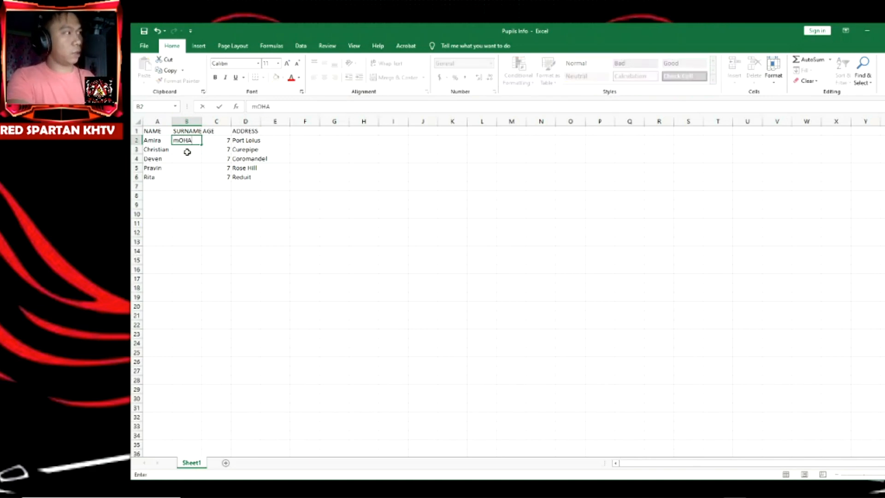
pyautogui.press('BackSpace')
pyautogui.press('BackSpace')
pyautogui.write('Moham')
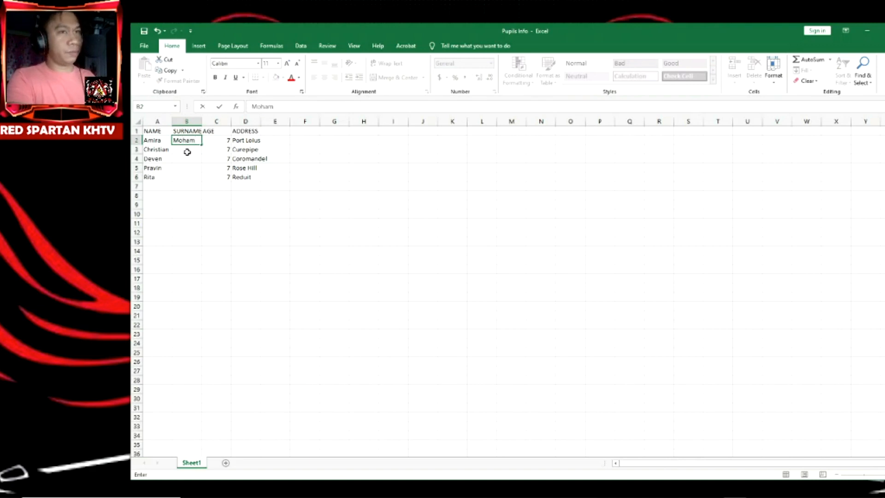
pyautogui.write('ed')
pyautogui.press('Return')
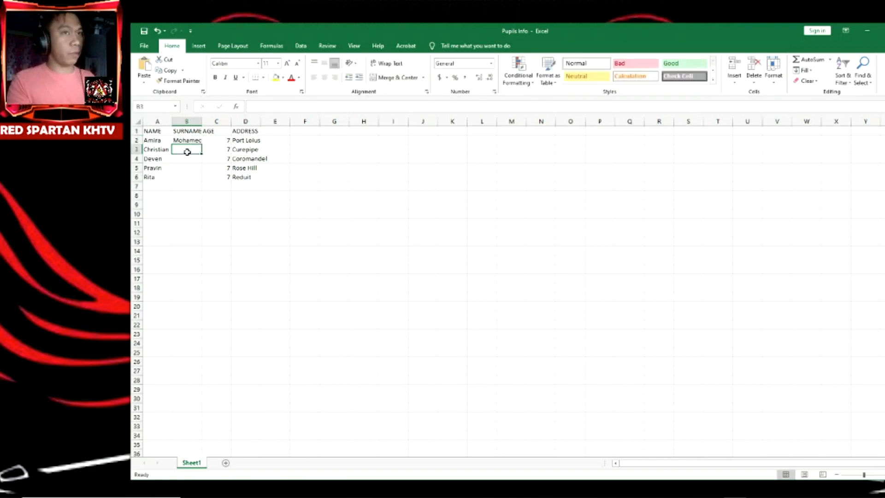
# Enter the surnames Ng, Ramsamy, Ramlall and Burto for the remaining pupils
pyautogui.write('Ng')
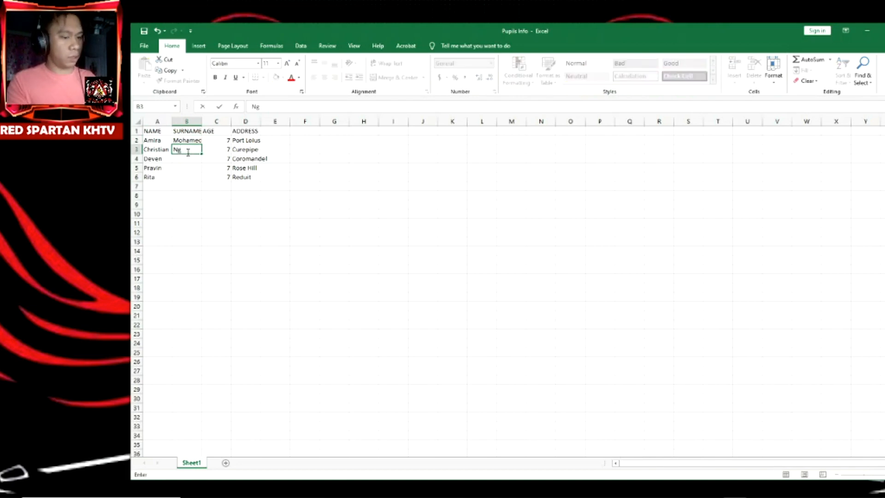
pyautogui.press('Return')
pyautogui.write('Ra')
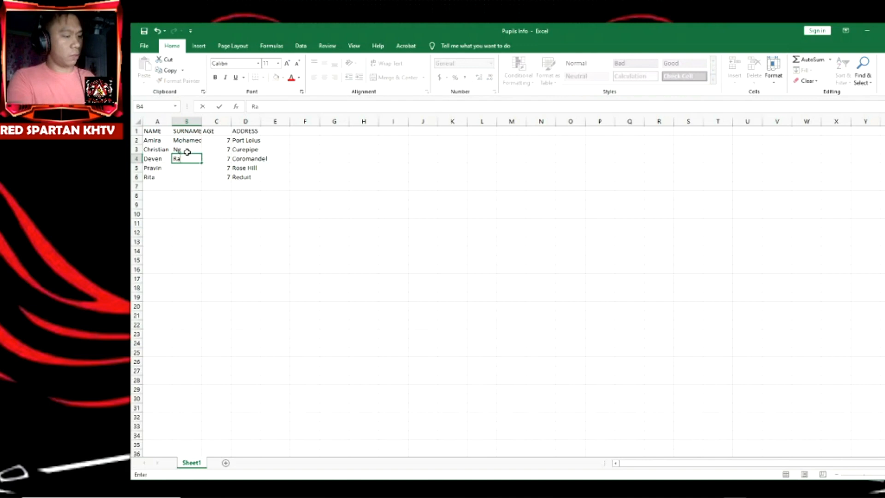
pyautogui.write('msa')
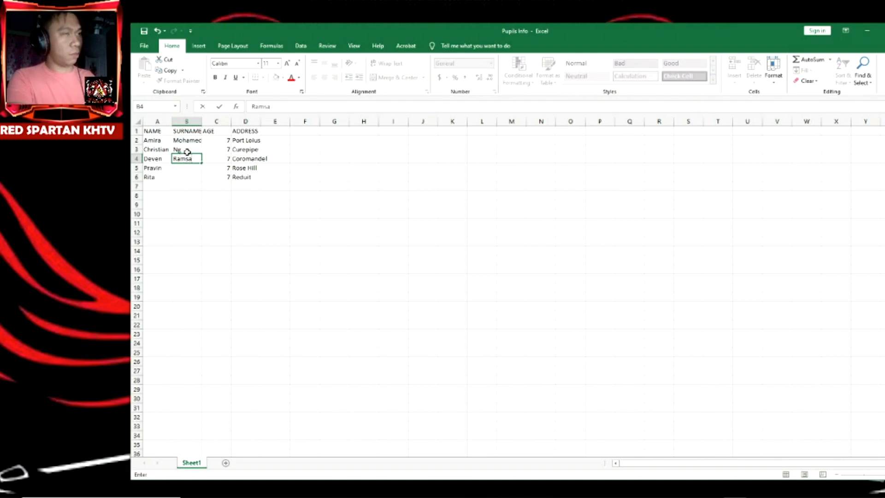
pyautogui.write('my')
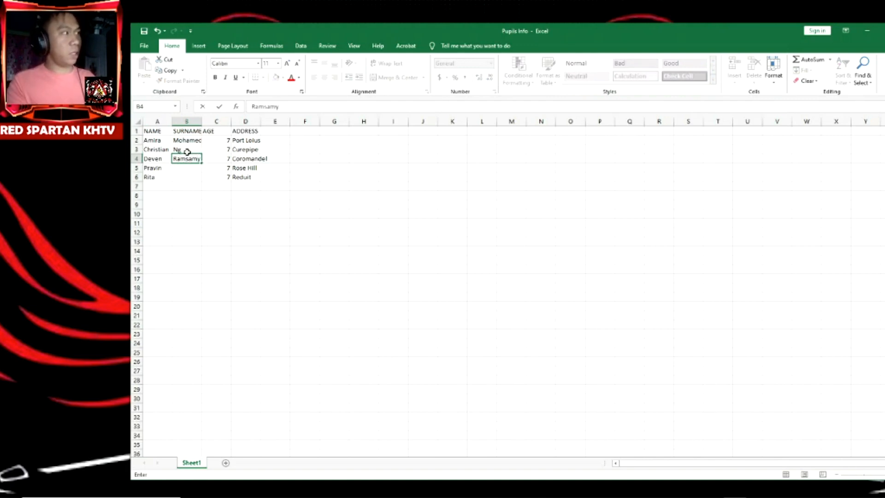
pyautogui.press('Return')
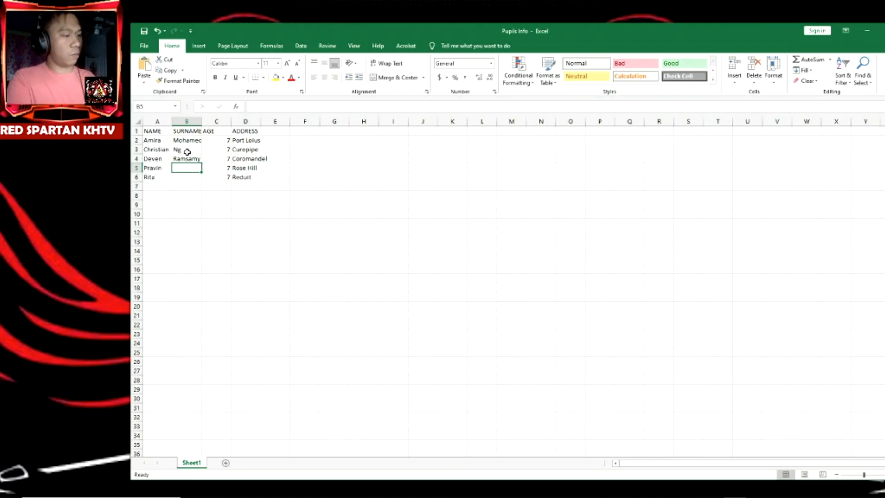
pyautogui.write('Ramal')
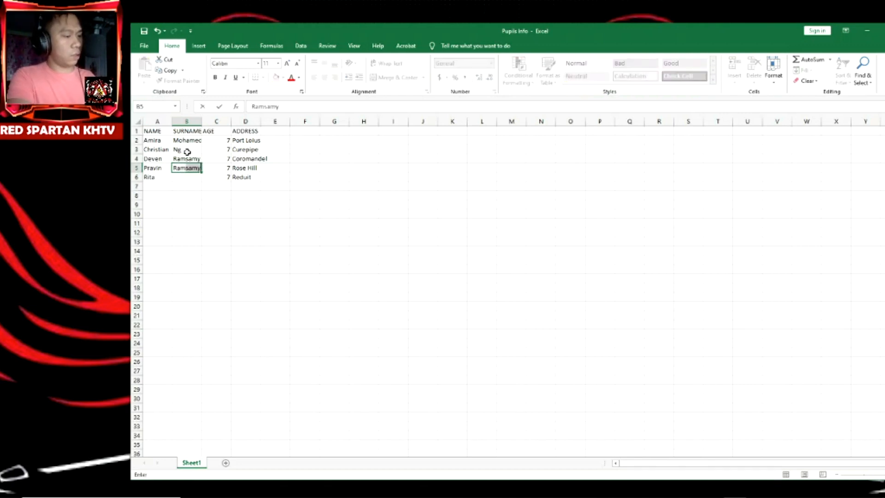
pyautogui.write('l')
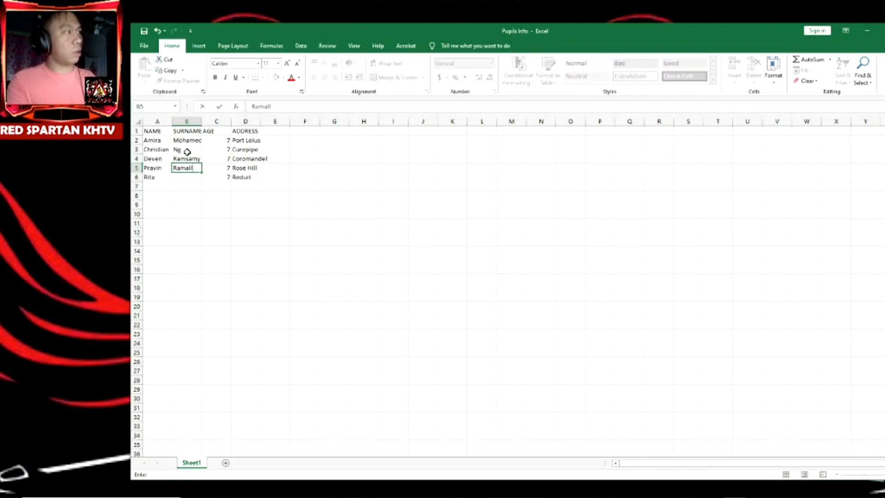
pyautogui.press('BackSpace')
pyautogui.press('BackSpace')
pyautogui.press('BackSpace')
pyautogui.write('lall')
pyautogui.press('Return')
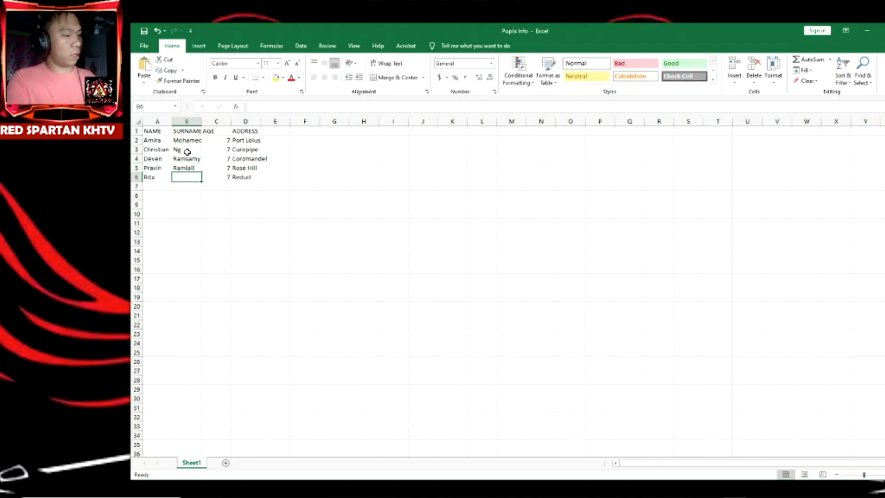
pyautogui.write('Burt')
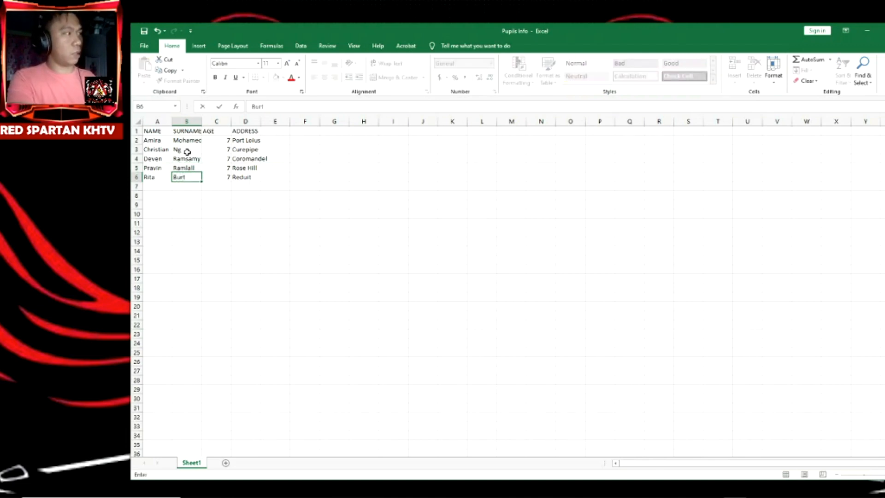
pyautogui.write('on')
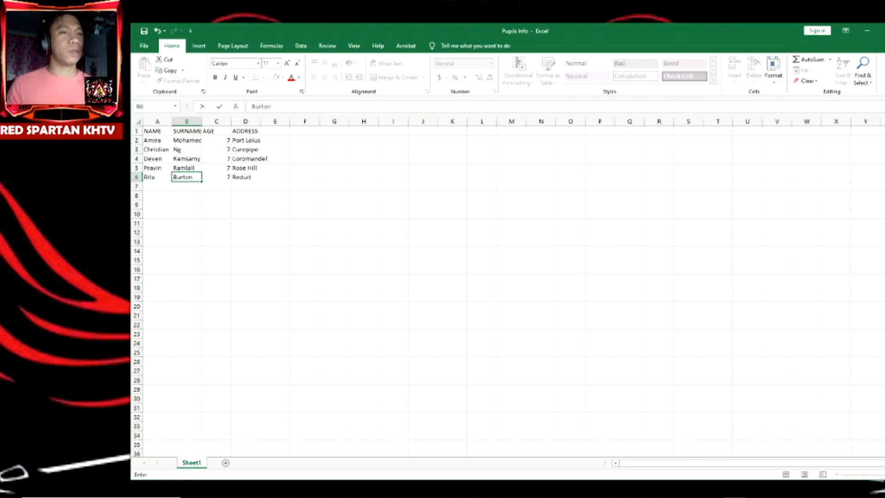
pyautogui.click(145, 46)
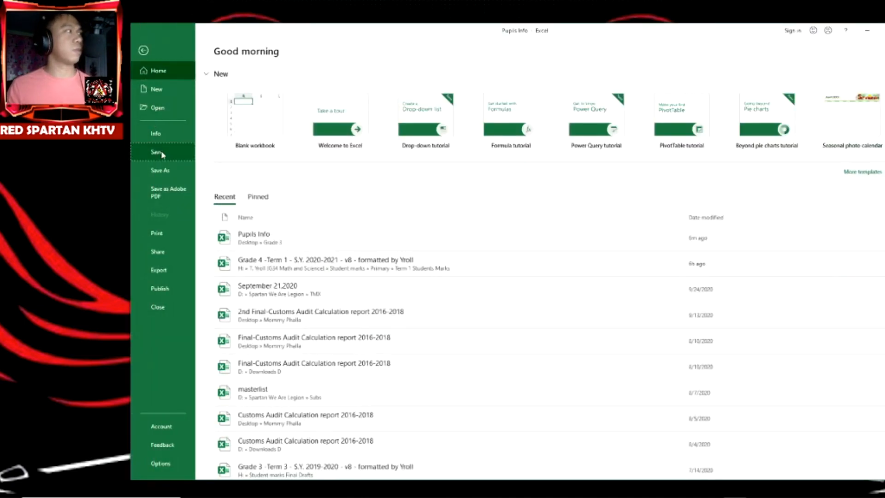
# Save the workbook and advance to the Activity 11 'Adding a column in a spreadsheet' slide
pyautogui.click(162, 150)
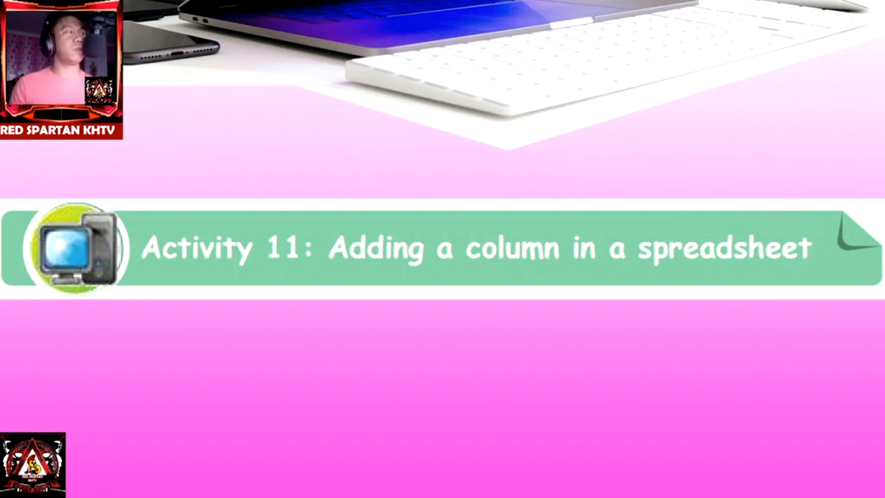
pyautogui.press('Right')
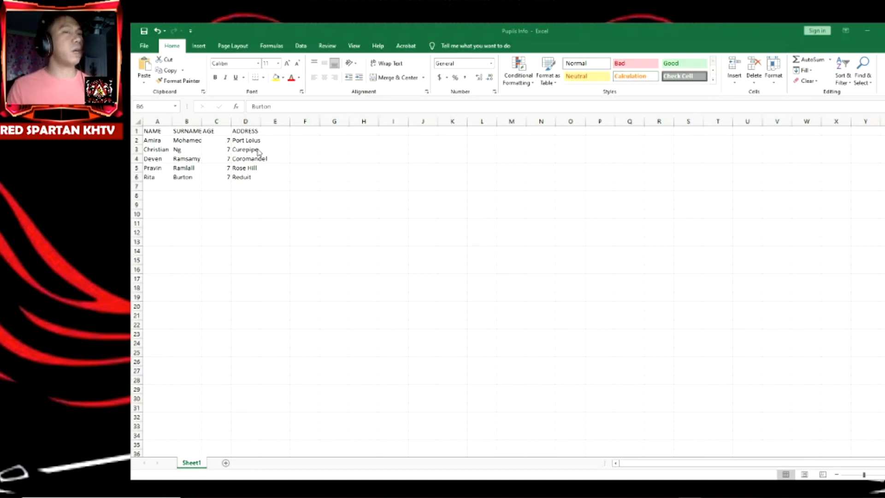
# Delete row 2, removing the Port Louis pupil's record
pyautogui.click(136, 148)
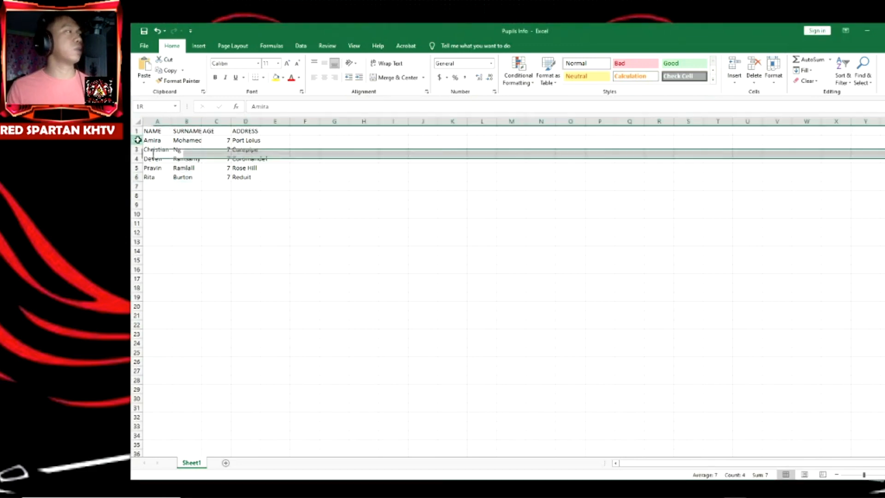
pyautogui.click(136, 140)
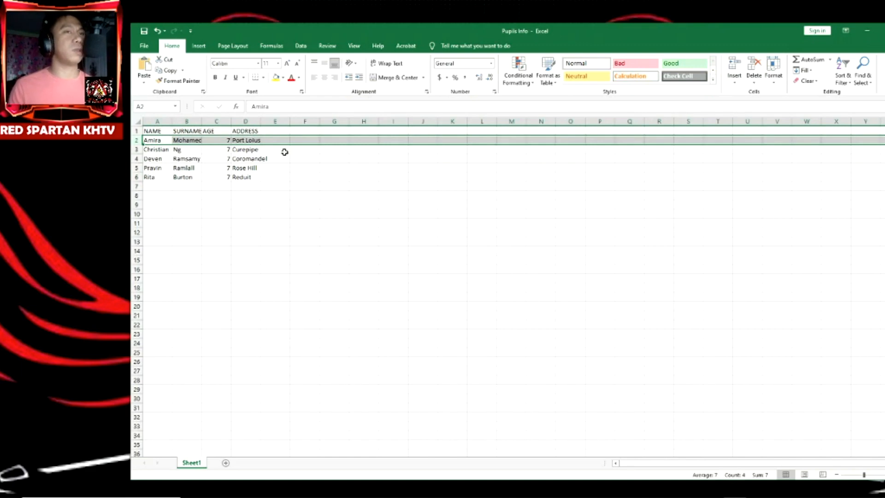
pyautogui.rightClick(136, 140)
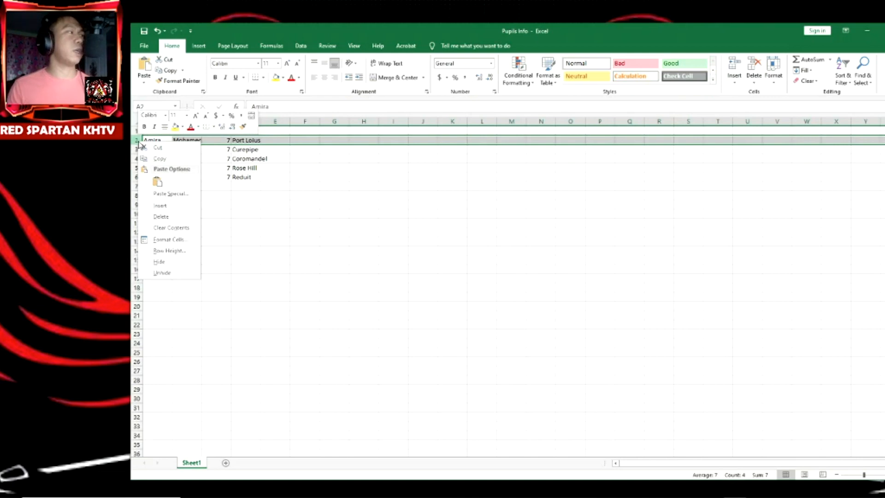
pyautogui.click(162, 217)
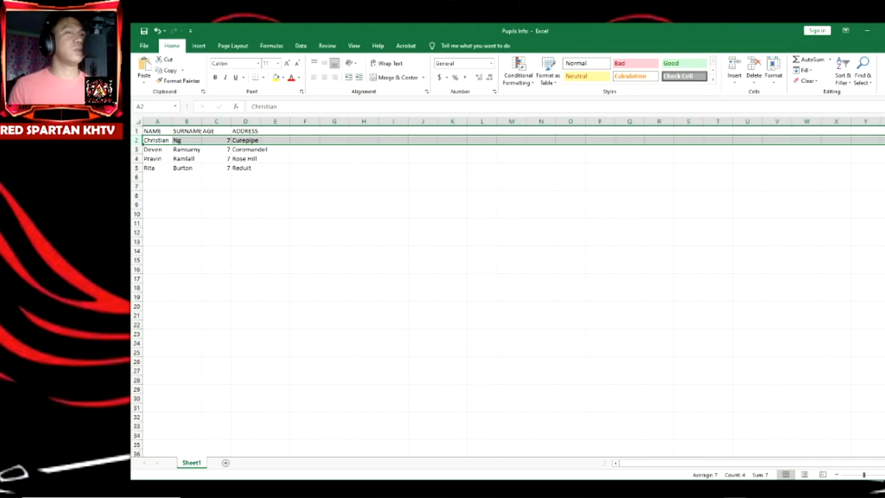
pyautogui.click(142, 46)
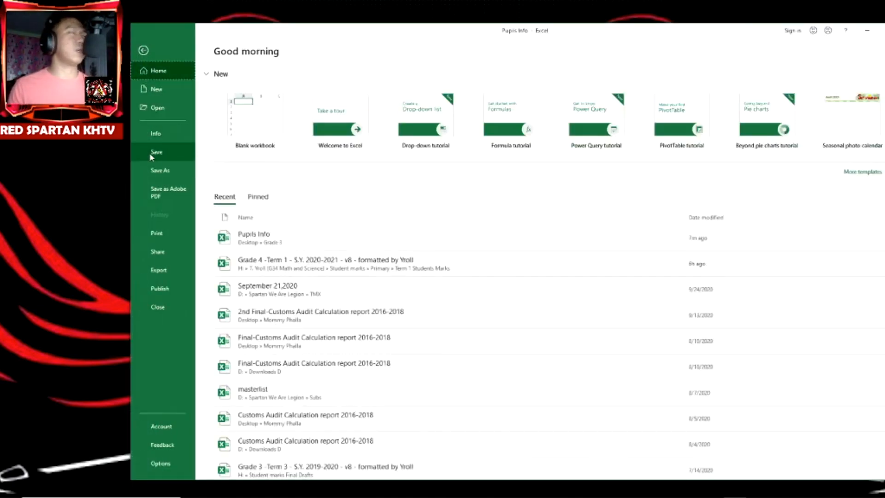
# Save the Pupils Info workbook now that the Port Louis row is gone
pyautogui.click(153, 154)
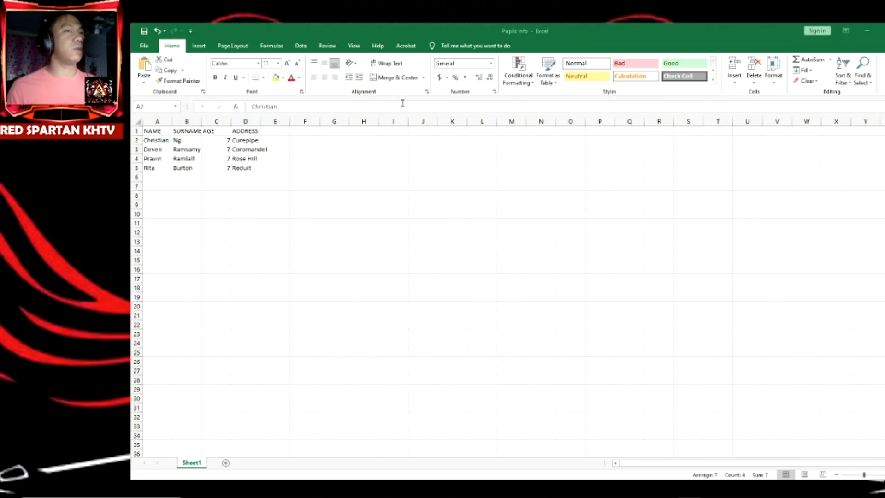
pyautogui.rightClick(212, 123)
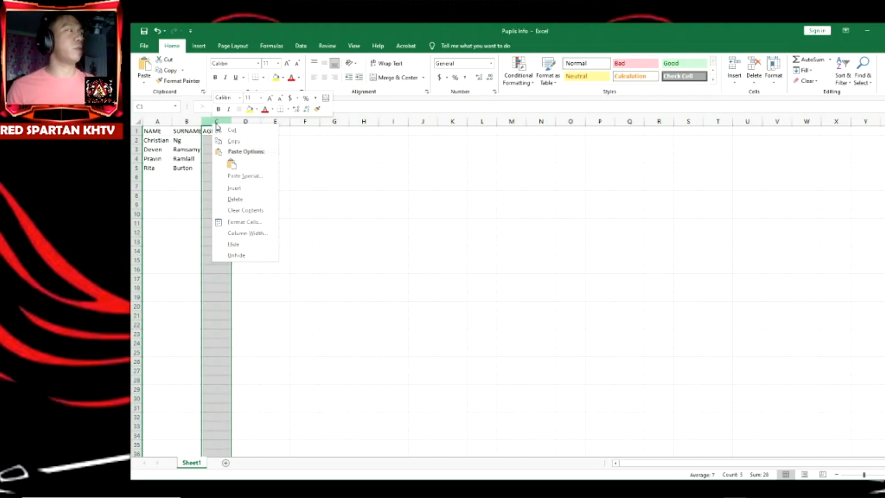
# Delete the AGE column so ADDRESS moves into column C
pyautogui.click(229, 200)
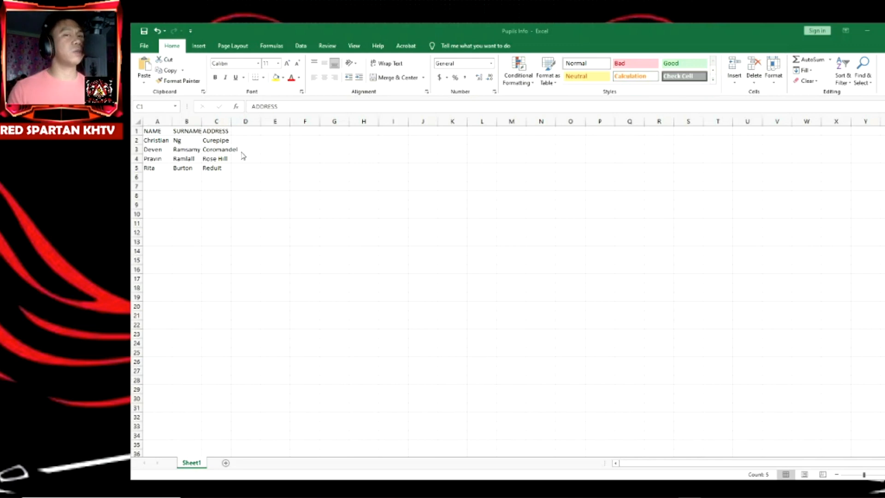
pyautogui.click(220, 121)
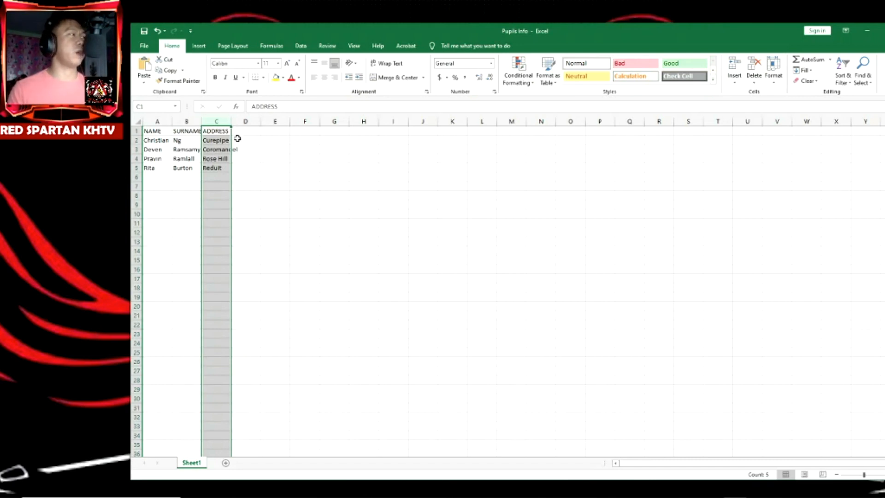
# Widen the ADDRESS column C to about 11.57 so 'Coromandel' shows in full
pyautogui.click(253, 157)
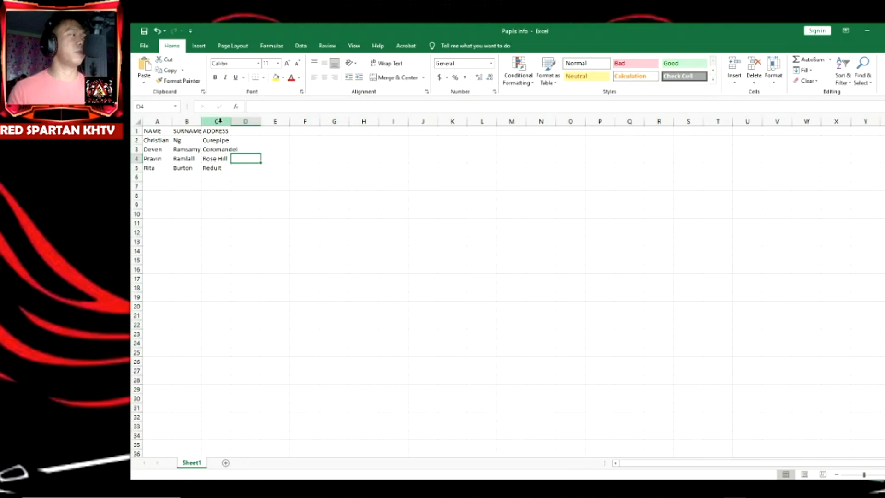
pyautogui.click(220, 121)
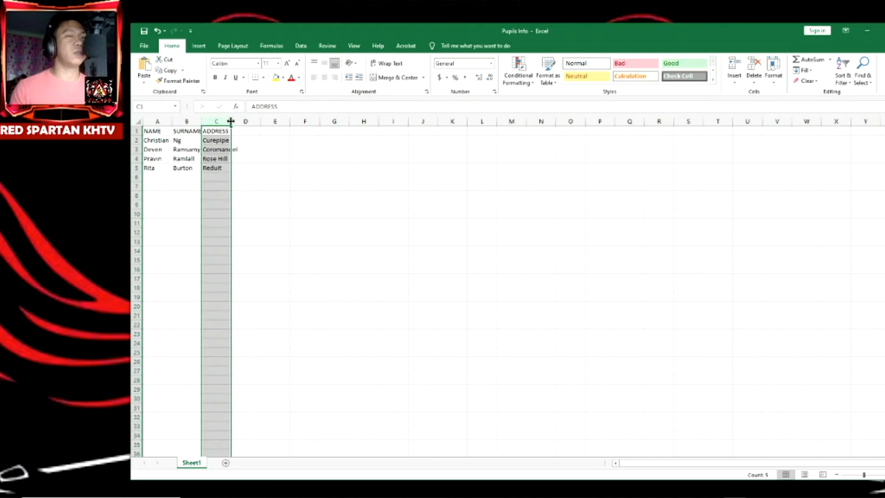
pyautogui.moveTo(231, 121); pyautogui.dragTo(240, 121)
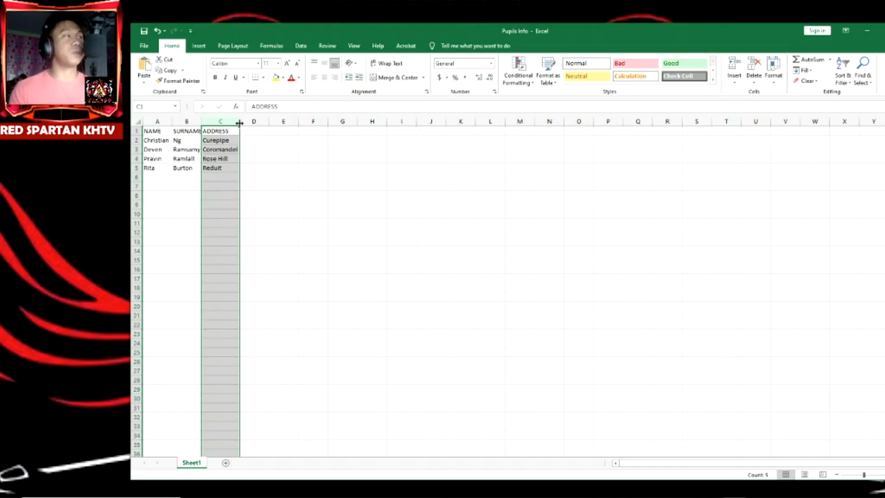
pyautogui.moveTo(239, 122); pyautogui.dragTo(239, 122)
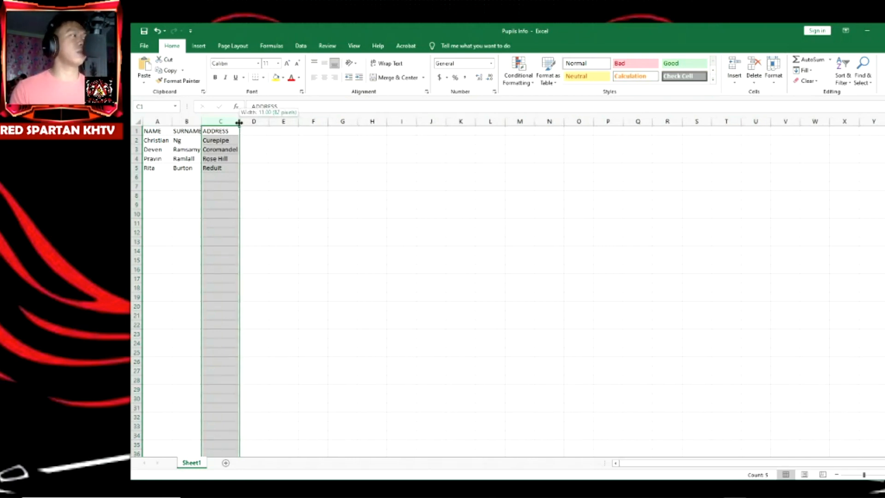
pyautogui.click(256, 166)
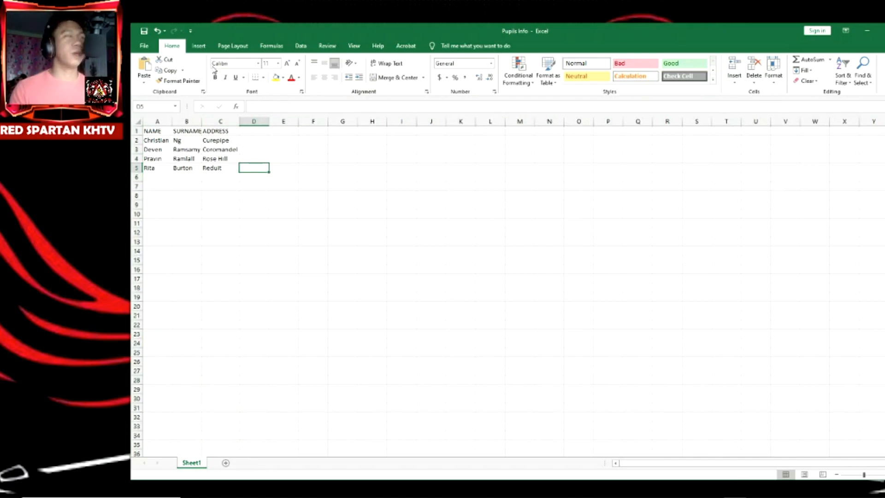
# Save the Pupils Info workbook and advance the slideshow to the Activity 16 fill-in-the-blanks sentences
pyautogui.click(147, 46)
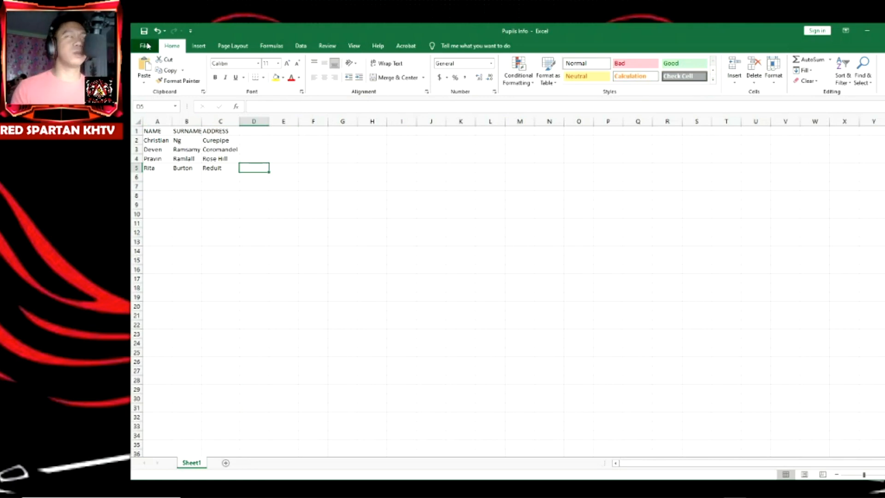
pyautogui.click(153, 152)
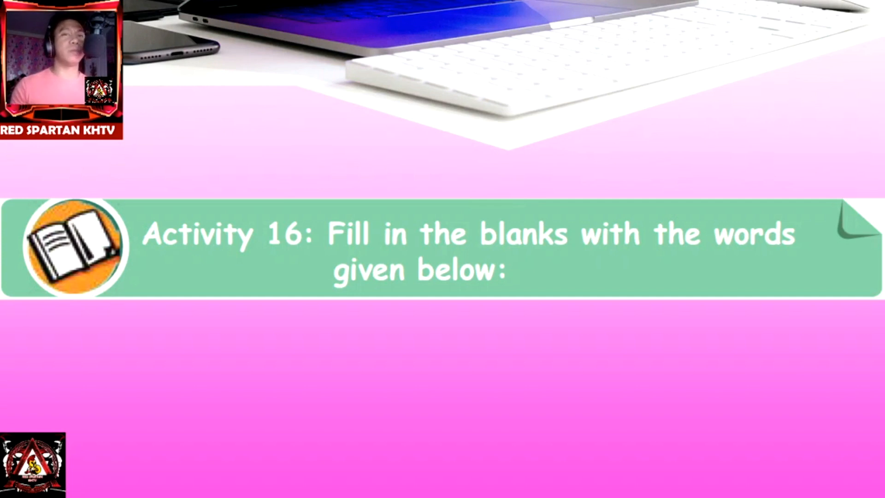
pyautogui.press('Right')
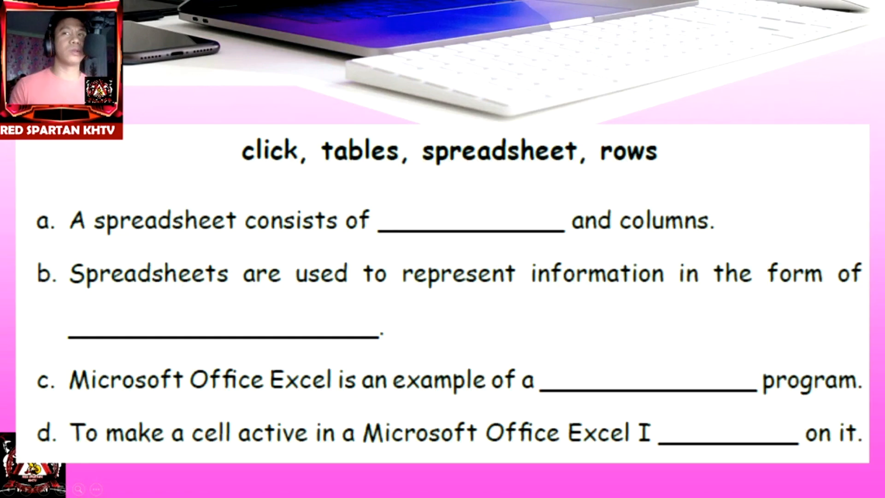
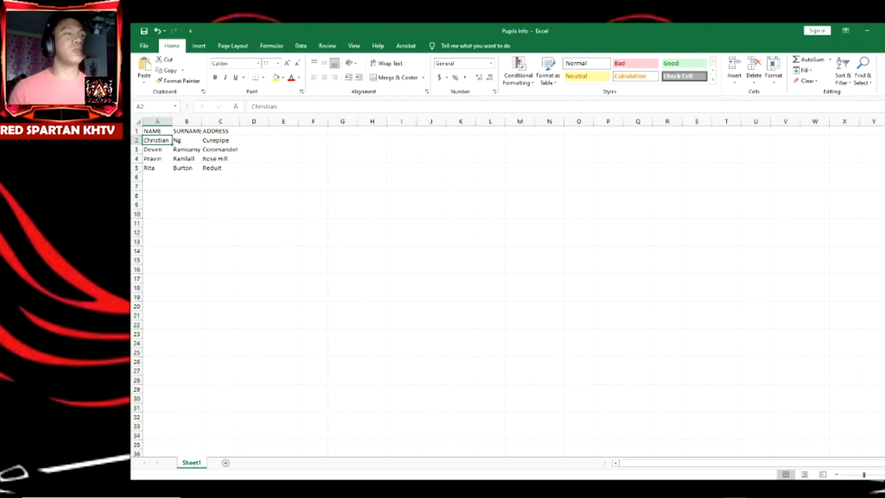
# Zoom the Pupils Info sheet to about 244% and reposition the Excel window on screen
pyautogui.moveTo(866, 474); pyautogui.dragTo(870, 474)
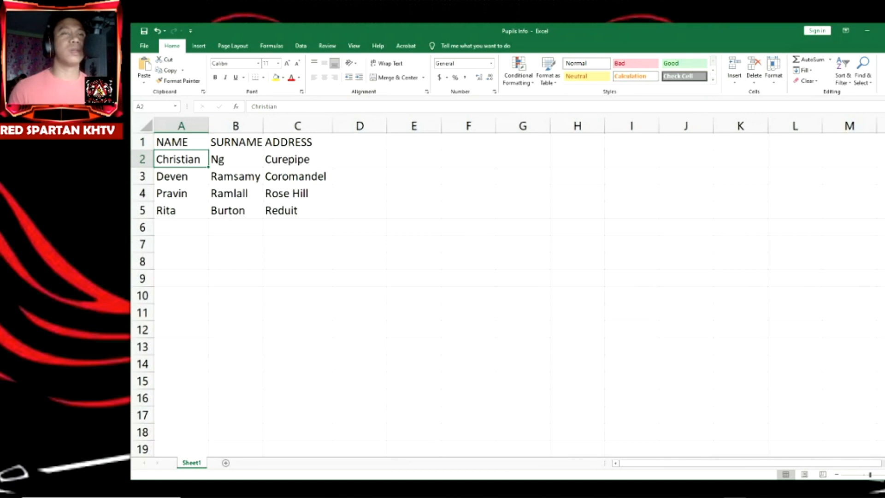
pyautogui.moveTo(784, 32); pyautogui.dragTo(725, 34)
pyautogui.click(807, 472)
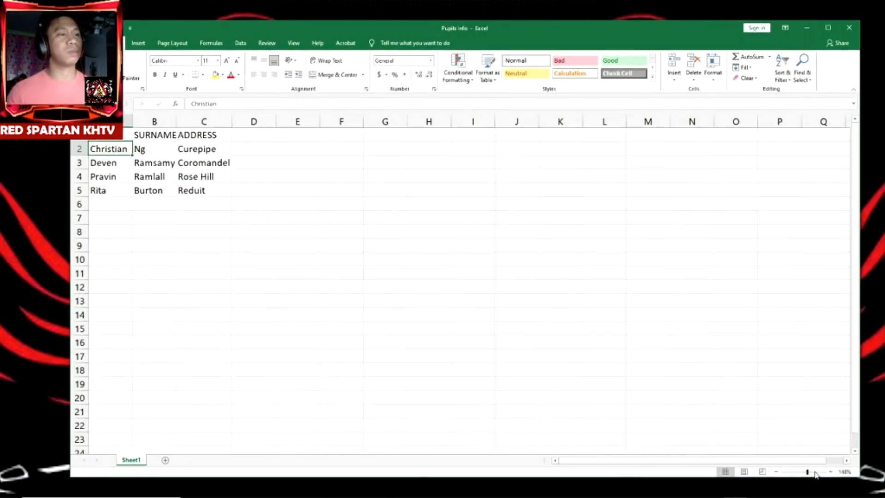
pyautogui.click(814, 471)
pyautogui.moveTo(632, 28); pyautogui.dragTo(718, 38)
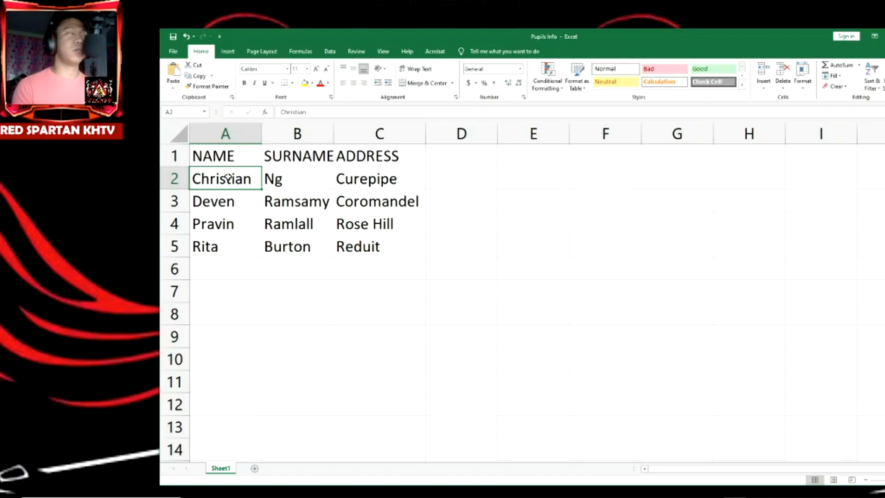
# Select A2:B3, covering the first two pupils' names and surnames
pyautogui.hotkey('shift', 'Right')
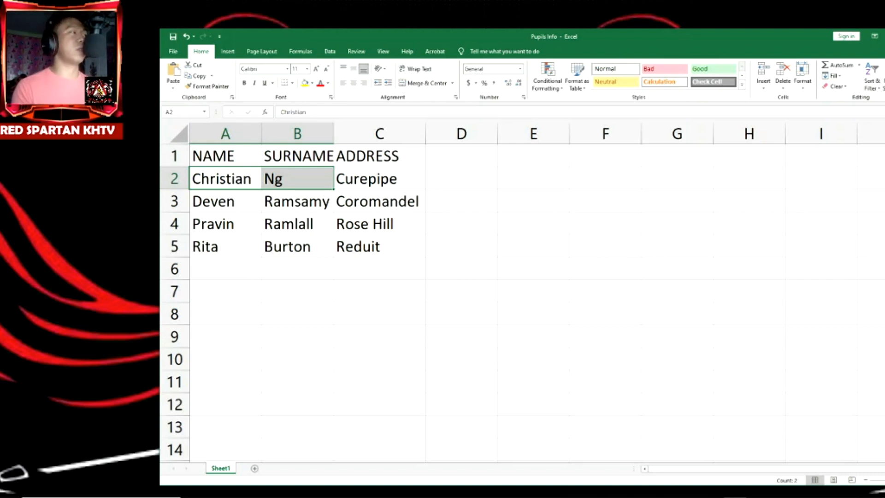
pyautogui.hotkey('shift', 'Down')
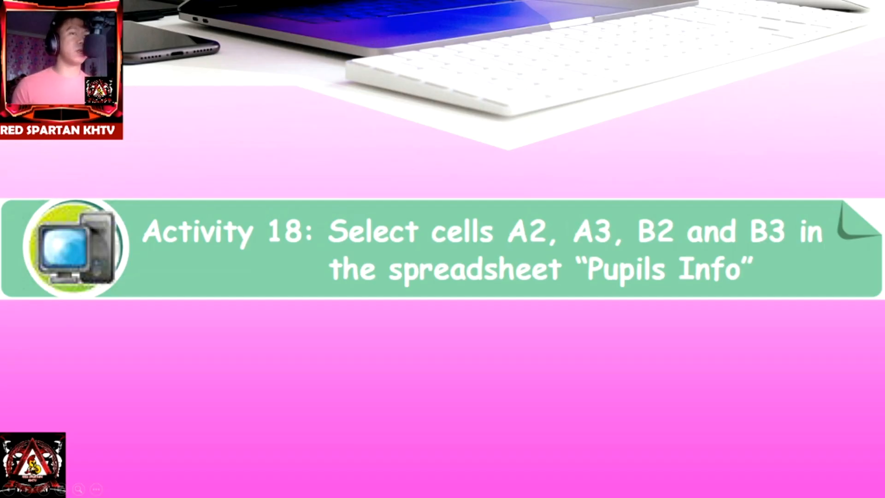
# Advance the slideshow to the Activity 19 font-changing slide
pyautogui.press('Right')
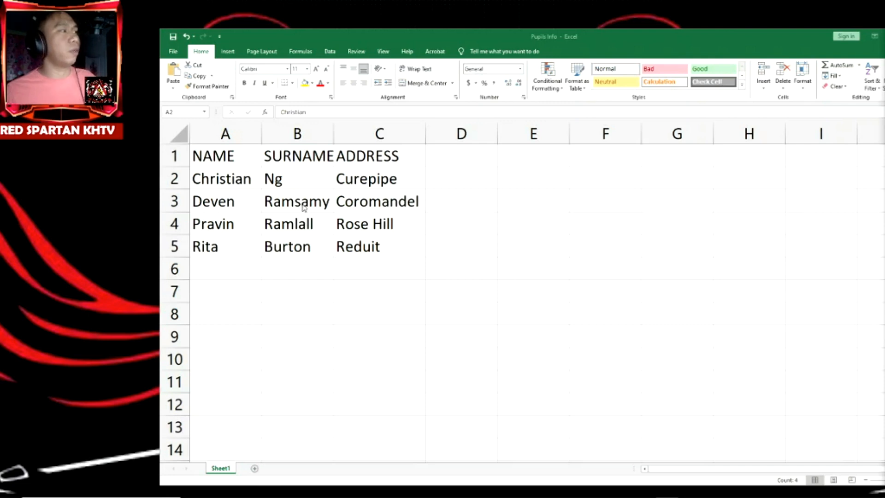
# Select the four first names, Christian to Rita, in A2:A5
pyautogui.hotkey('shift', 'Right')
pyautogui.hotkey('shift', 'Down')
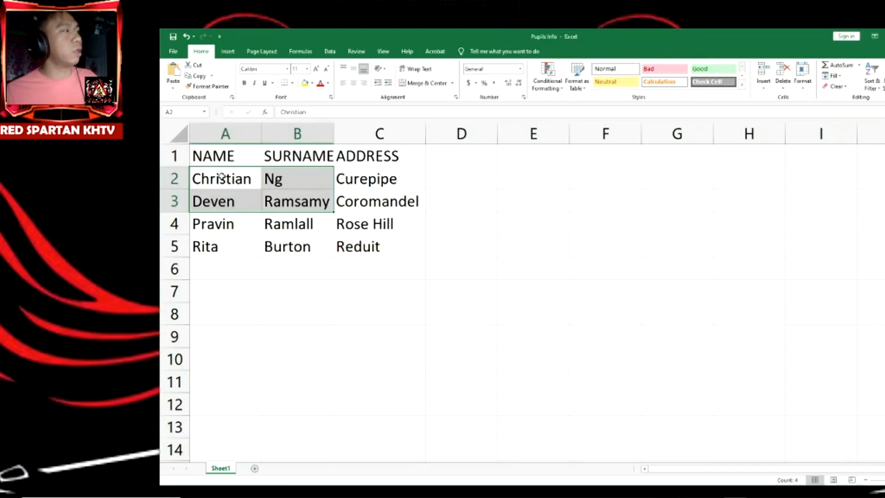
pyautogui.click(224, 174)
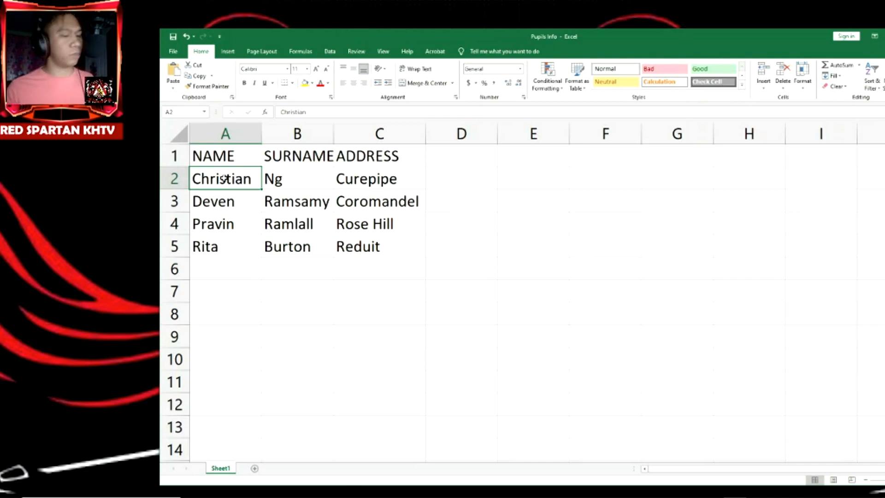
pyautogui.hotkey('shift', 'Down')
pyautogui.hotkey('shift', 'Down')
pyautogui.hotkey('shift', 'Down')
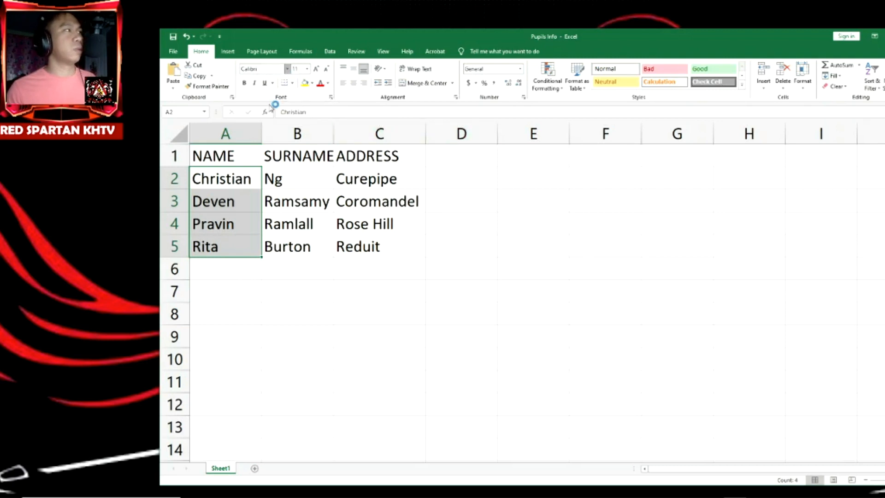
# Set the names in A2:A5 to the Comic Sans MS font
pyautogui.click(287, 69)
pyautogui.scroll(-12, 282, 186)
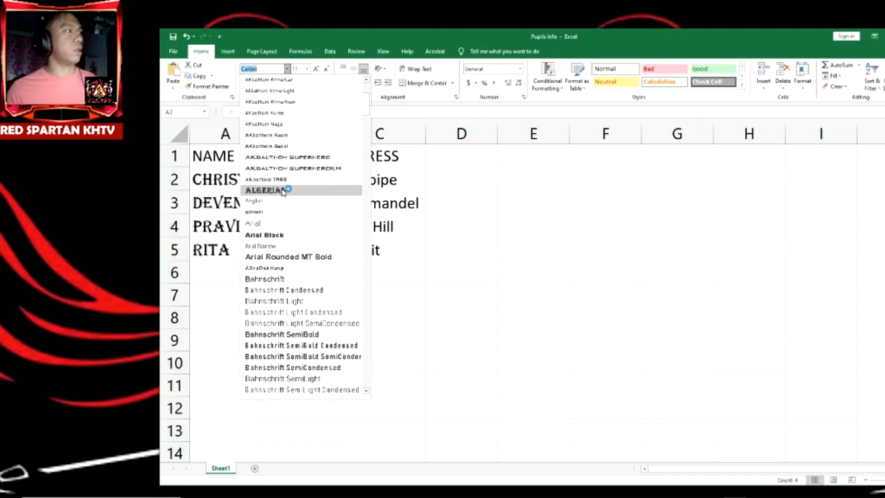
pyautogui.scroll(-9, 284, 197)
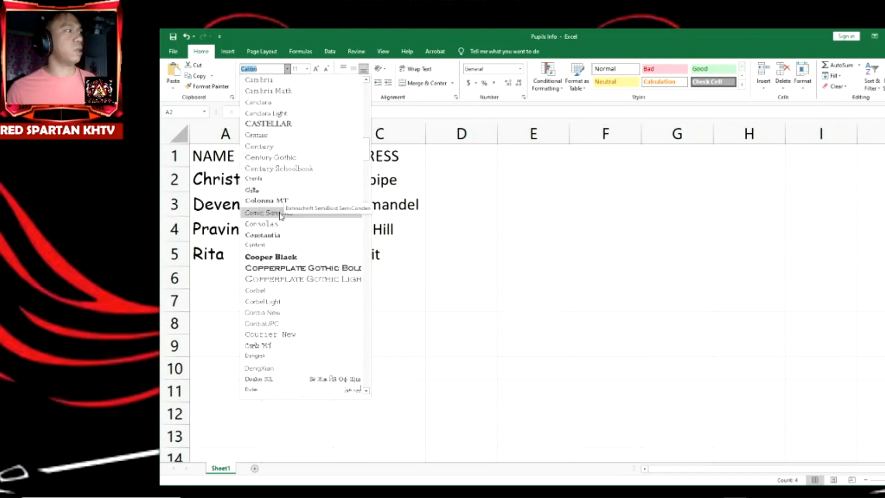
pyautogui.click(282, 213)
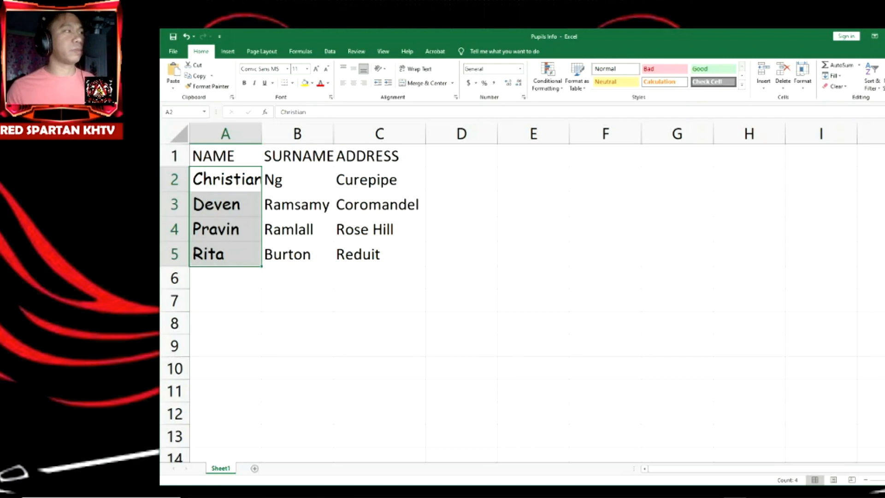
pyautogui.click(393, 277)
# Widen columns A and B slightly to fit the names, saving the workbook after each
pyautogui.click(171, 48)
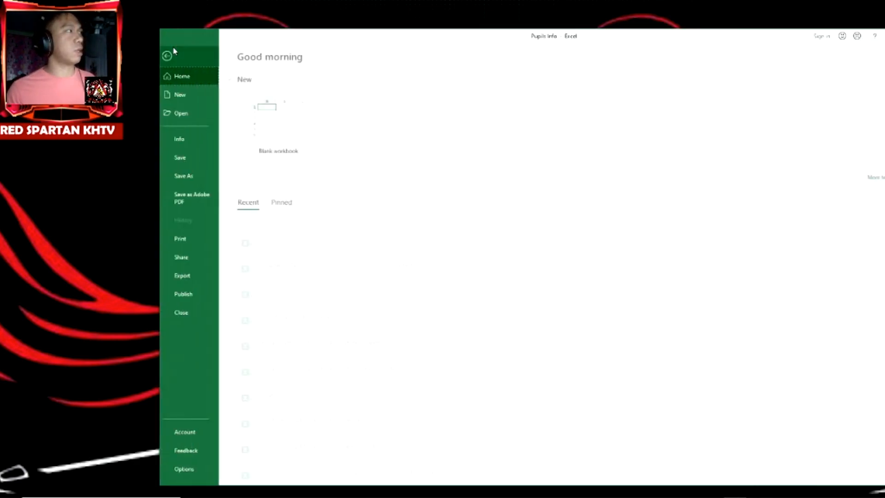
pyautogui.click(170, 56)
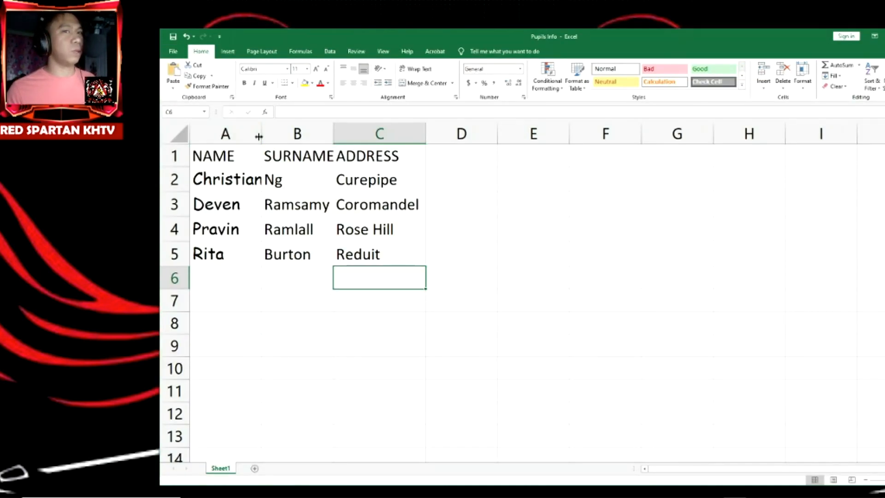
pyautogui.moveTo(261, 136); pyautogui.dragTo(266, 136)
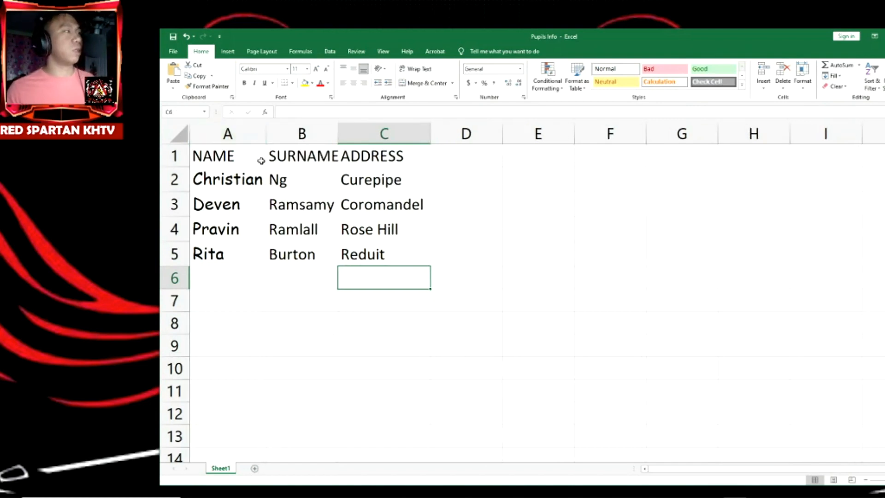
pyautogui.click(174, 51)
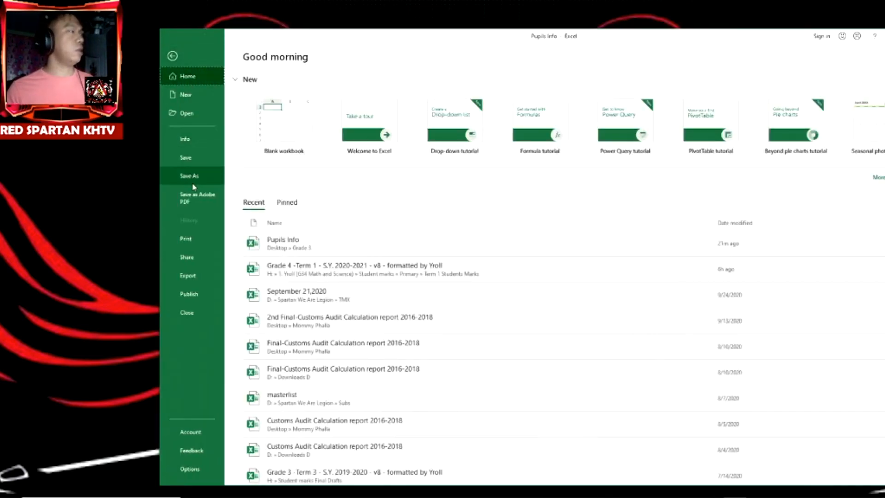
pyautogui.click(190, 160)
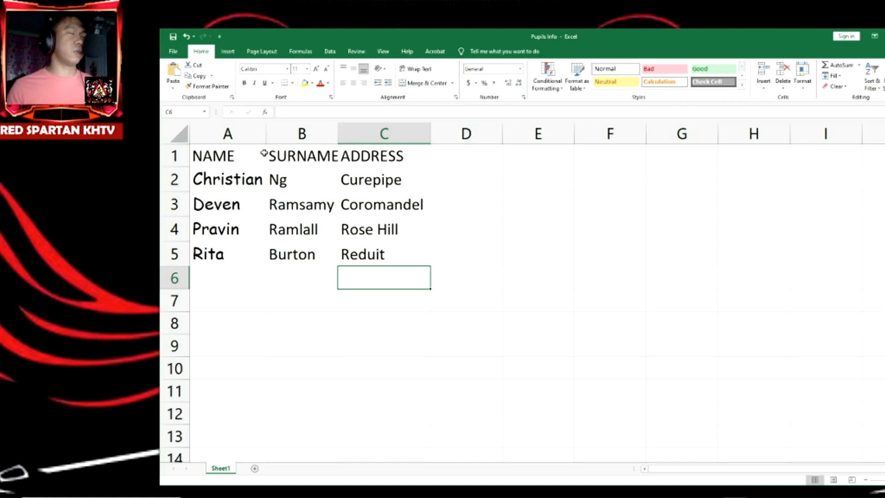
pyautogui.moveTo(339, 133); pyautogui.dragTo(341, 133)
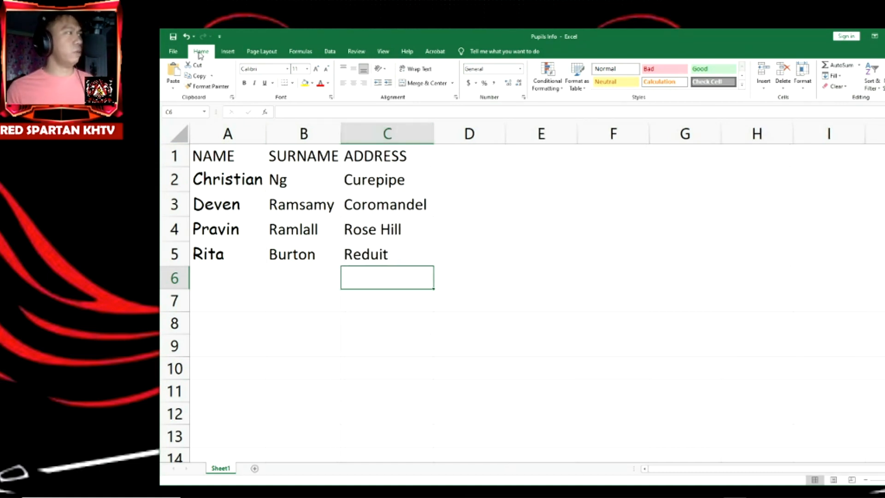
pyautogui.click(174, 51)
pyautogui.click(197, 154)
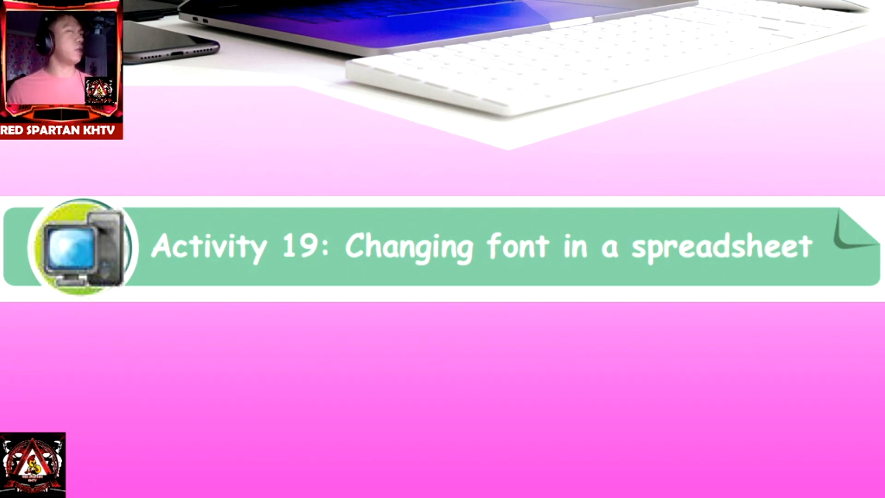
# Advance to the Activity 20 font-size slide and switch back to the Excel worksheet
pyautogui.press('Right')
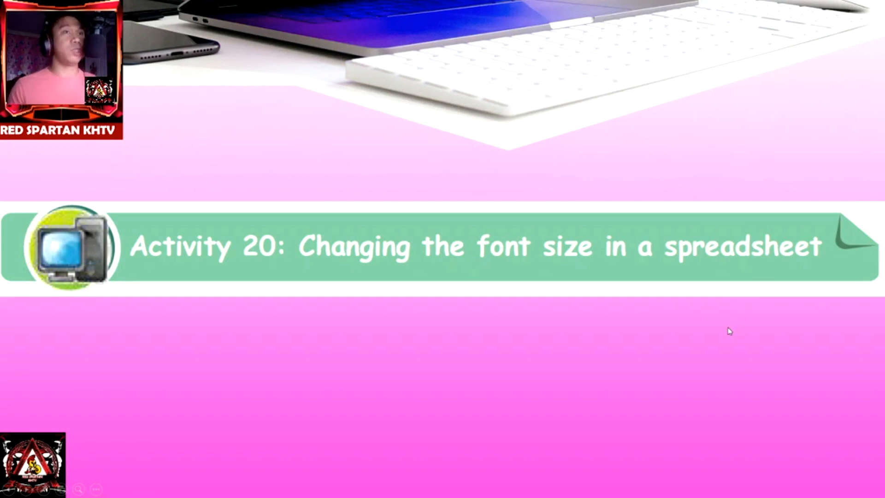
pyautogui.hotkey('alt', 'Tab')
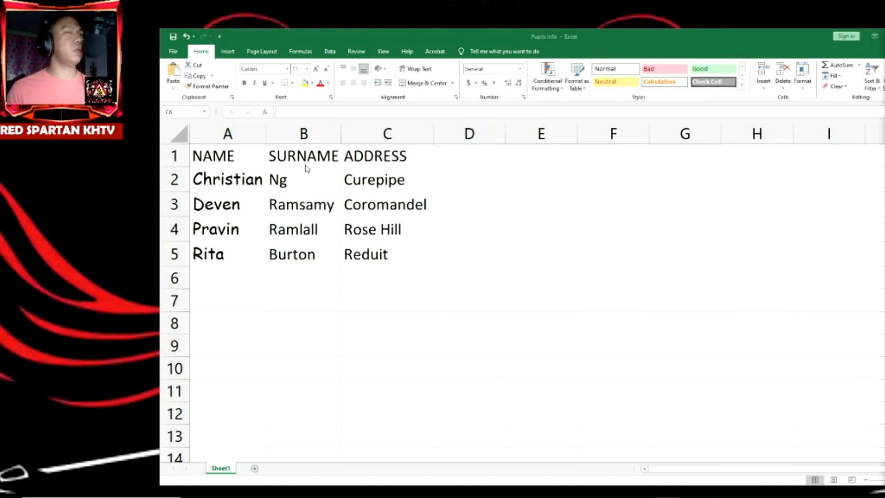
# Set surnames B2:B5 (Ng to Burton) to size 14 and widen column B to fit Ramsamy
pyautogui.click(275, 179)
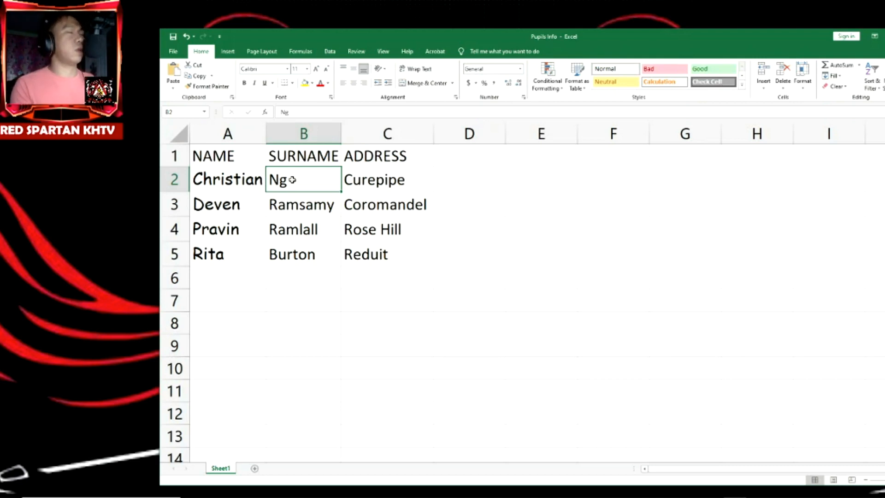
pyautogui.hotkey('shift', 'Down')
pyautogui.hotkey('shift', 'Down')
pyautogui.hotkey('shift', 'Down')
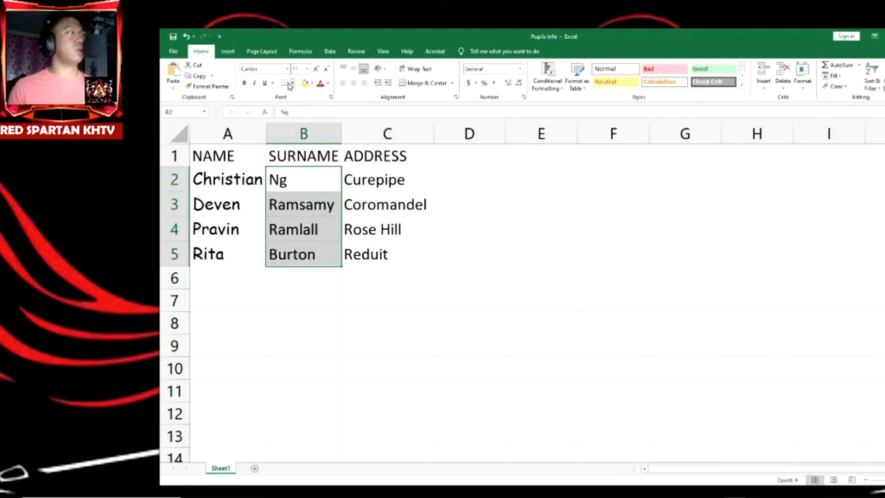
pyautogui.click(307, 69)
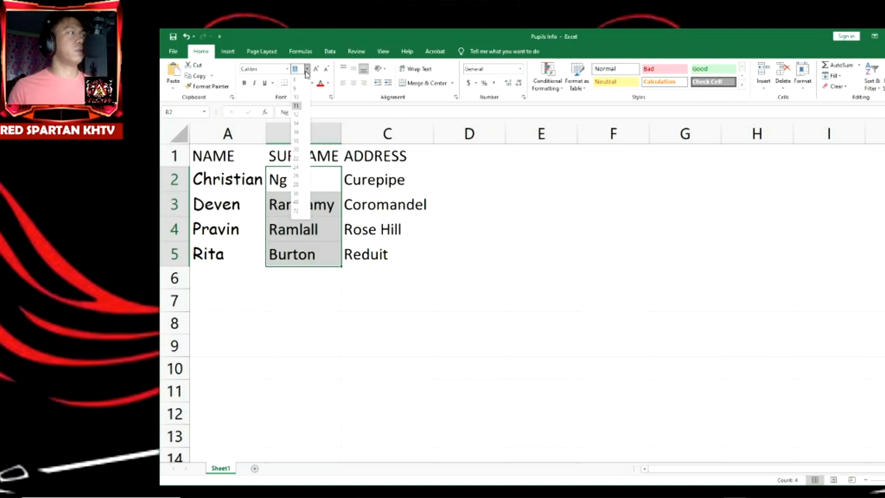
pyautogui.click(297, 124)
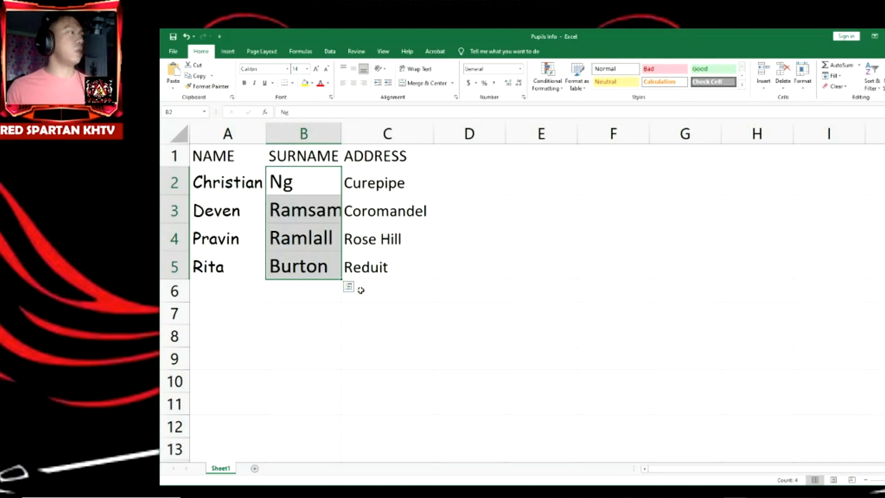
pyautogui.click(349, 289)
pyautogui.click(330, 210)
pyautogui.moveTo(341, 133); pyautogui.dragTo(361, 132)
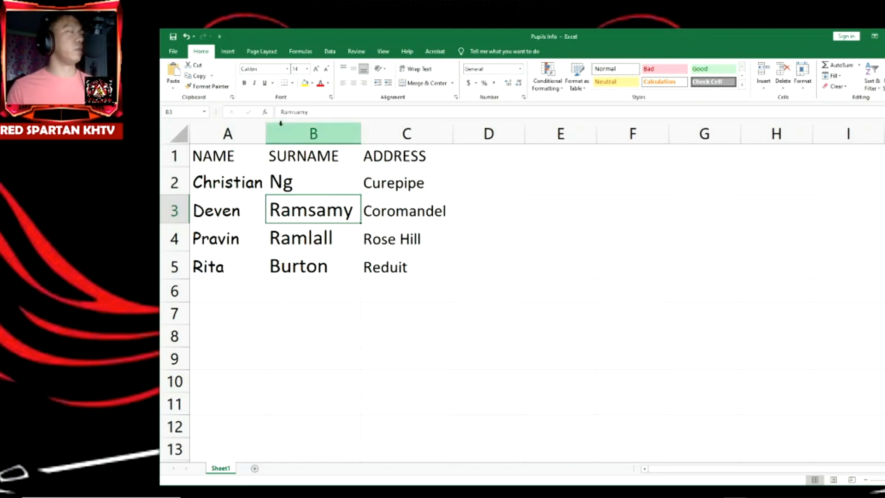
# Save the Pupils Info workbook from the File backstage view
pyautogui.click(174, 52)
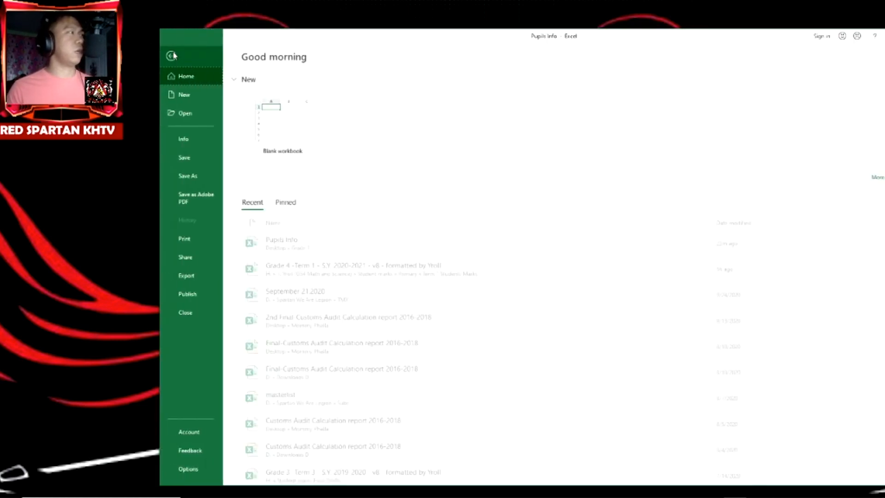
pyautogui.click(191, 161)
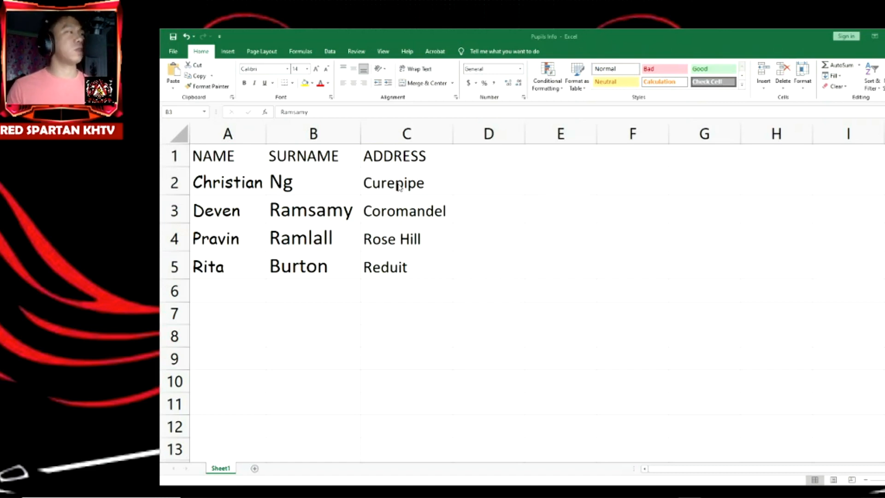
# Give the addresses in C2:C5, Curepipe to Reduit, the red standard font colour
pyautogui.click(398, 180)
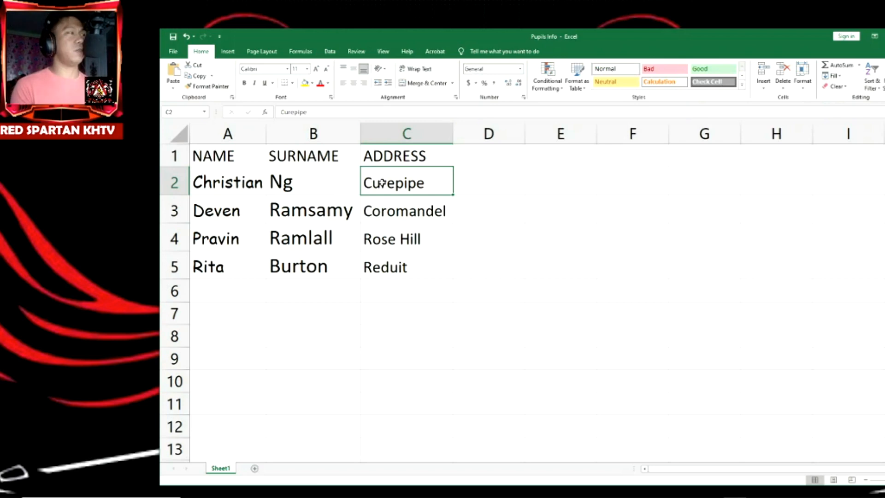
pyautogui.hotkey('shift', 'Down')
pyautogui.hotkey('shift', 'Down')
pyautogui.hotkey('shift', 'Down')
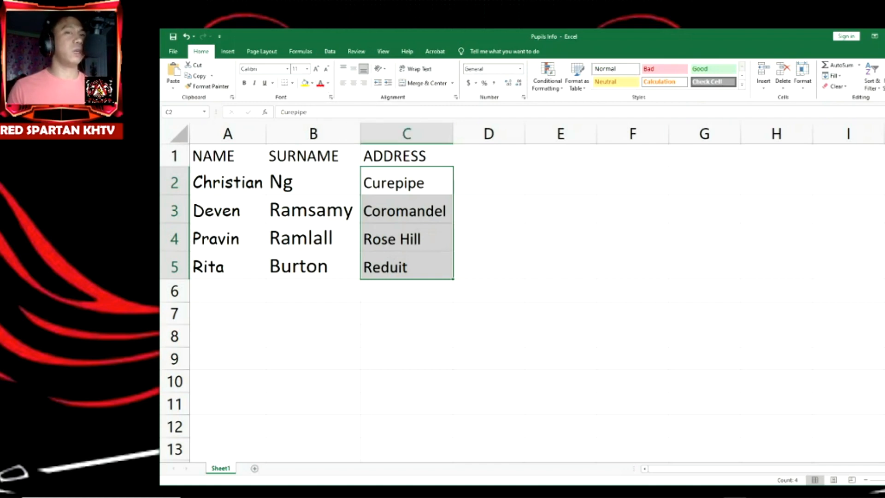
pyautogui.click(327, 83)
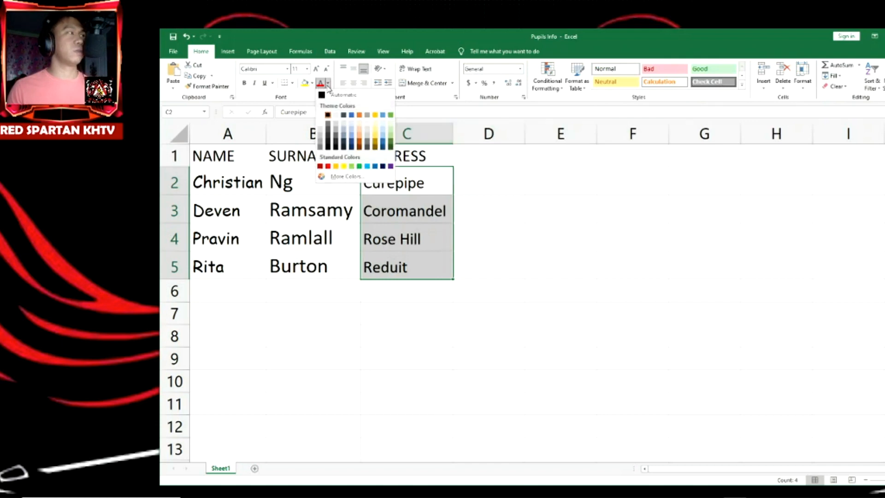
pyautogui.click(329, 168)
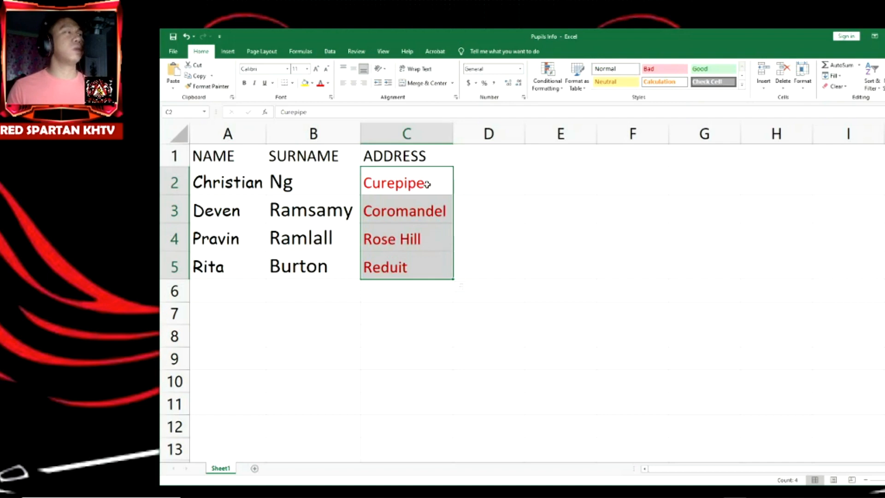
pyautogui.click(473, 216)
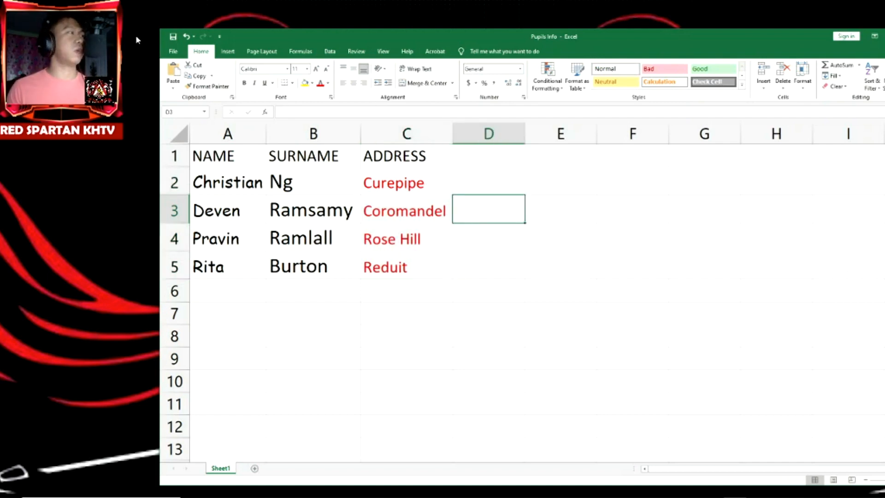
pyautogui.click(174, 51)
pyautogui.click(176, 51)
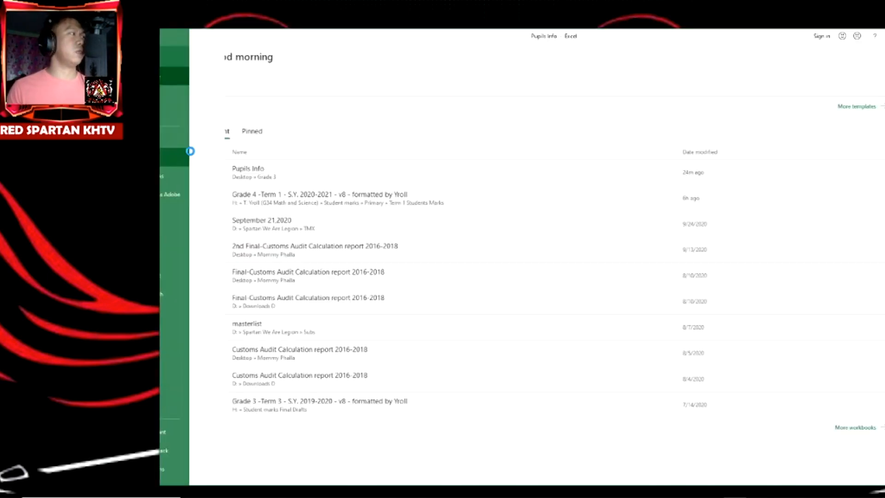